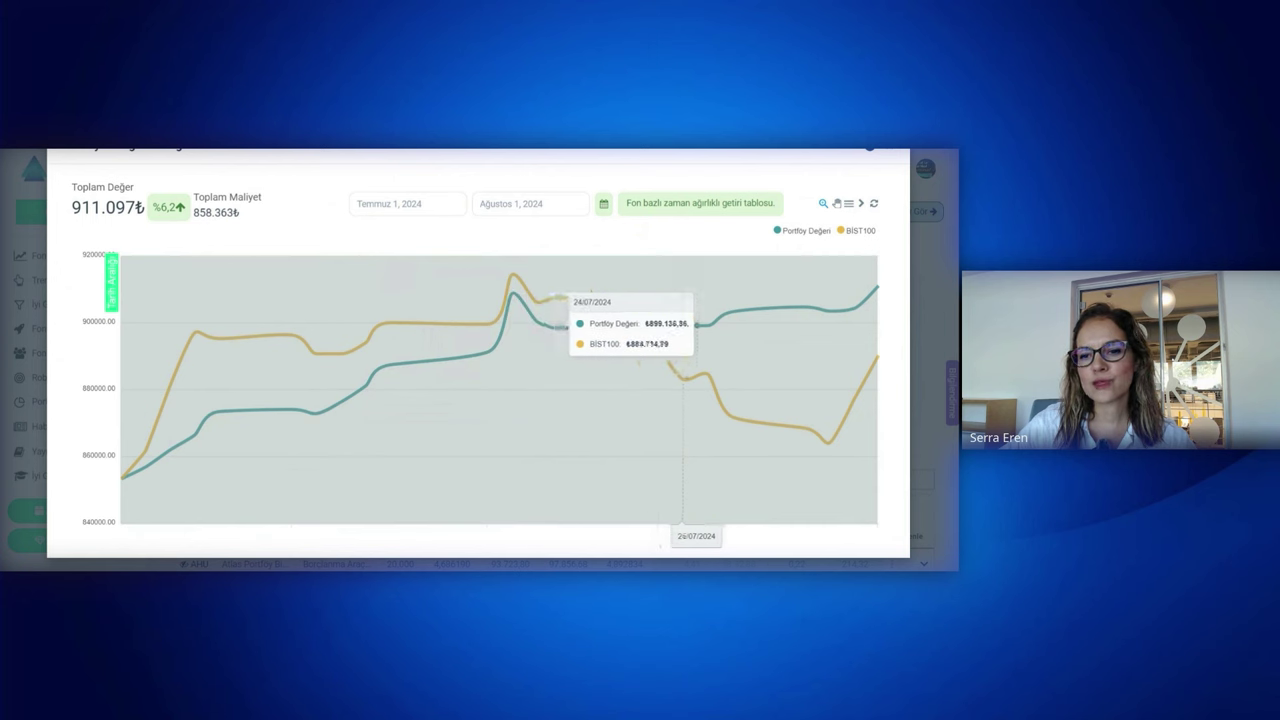
- Add the dollar exchange rate to the portfolio chart and calculate the time-weighted return from July 24 to August 1, 2024
{"action": "left_click", "coordinate": [852, 205]}
{"action": "left_click", "coordinate": [828, 516]}
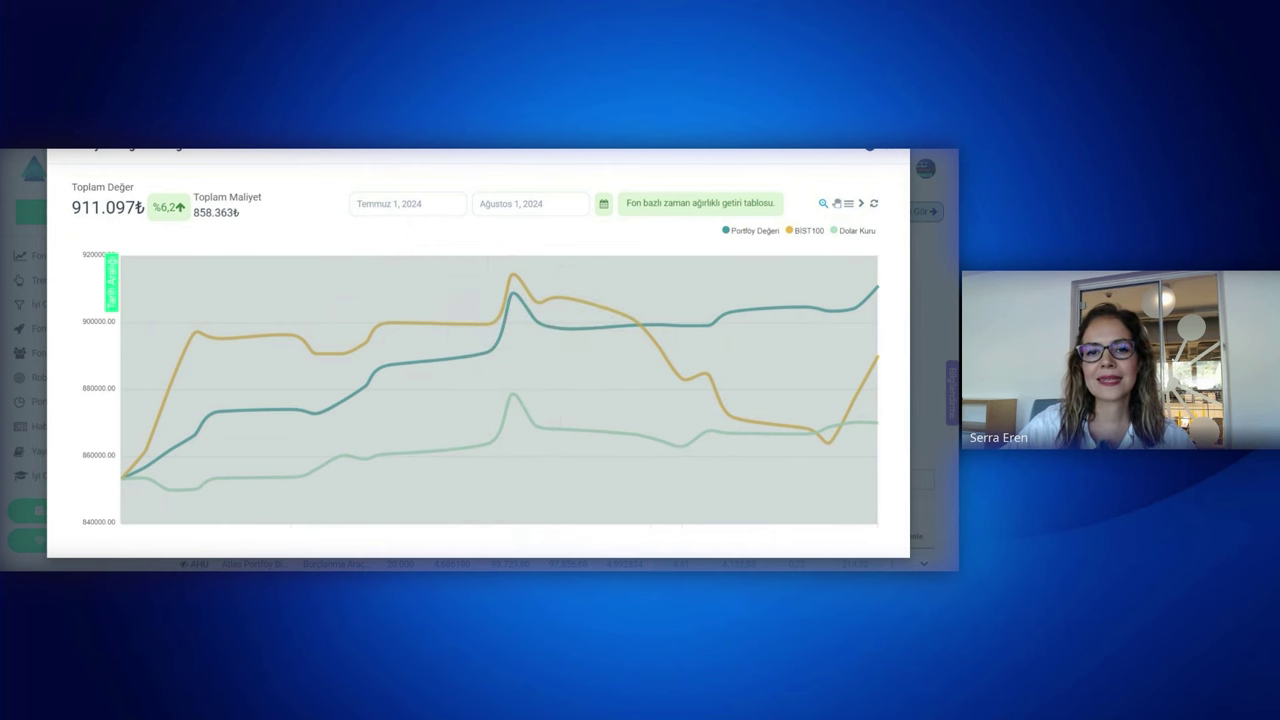
{"action": "left_click", "coordinate": [400, 205]}
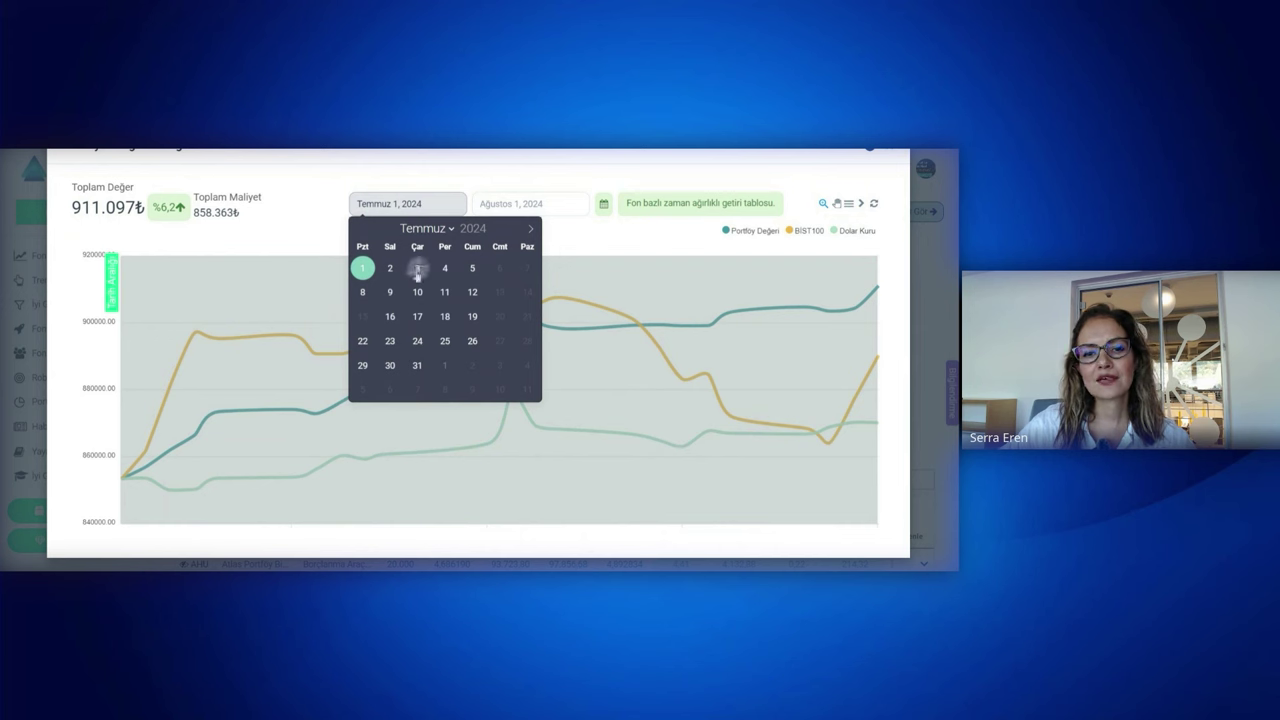
{"action": "left_click", "coordinate": [417, 340]}
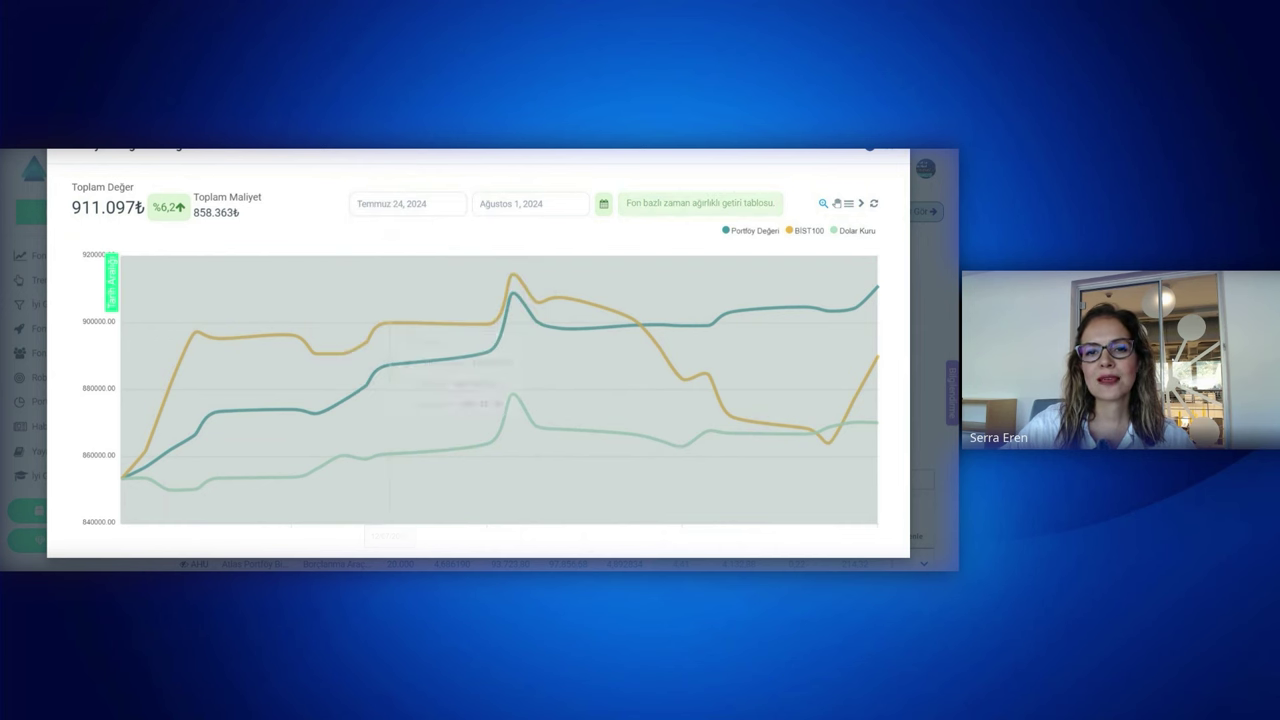
{"action": "left_click", "coordinate": [603, 204]}
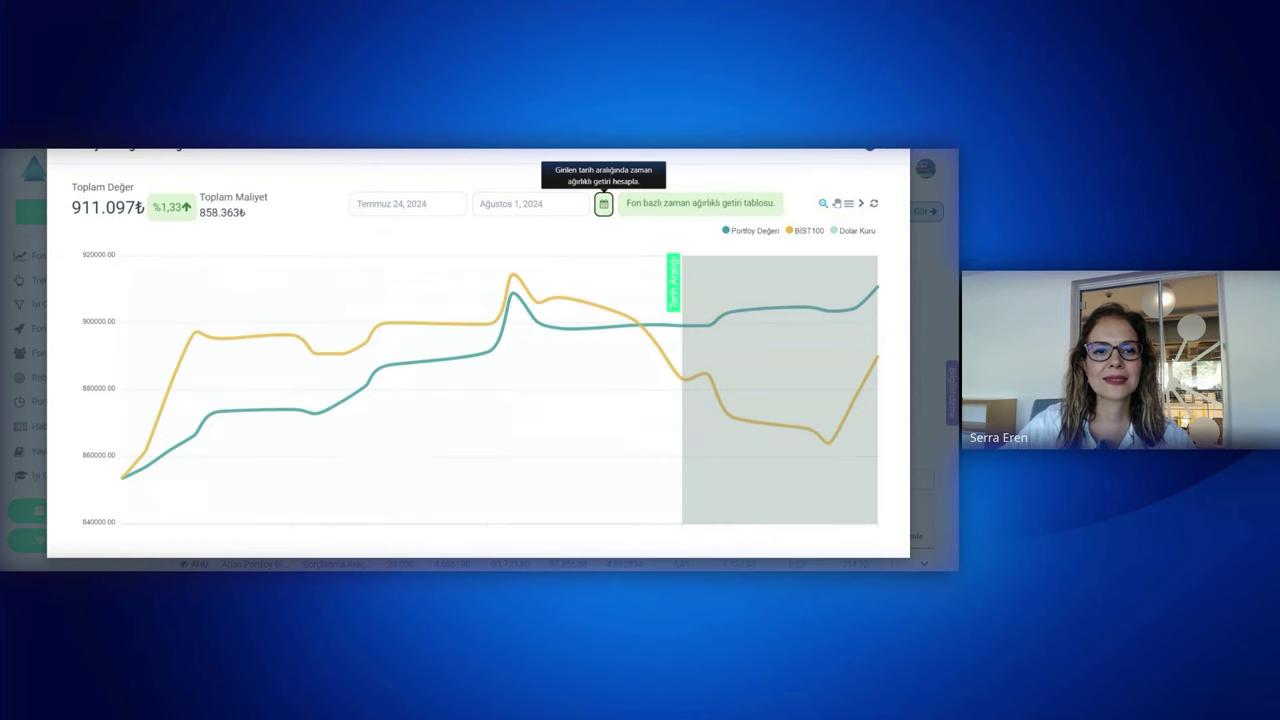
{"action": "mouse_move", "coordinate": [170, 207]}
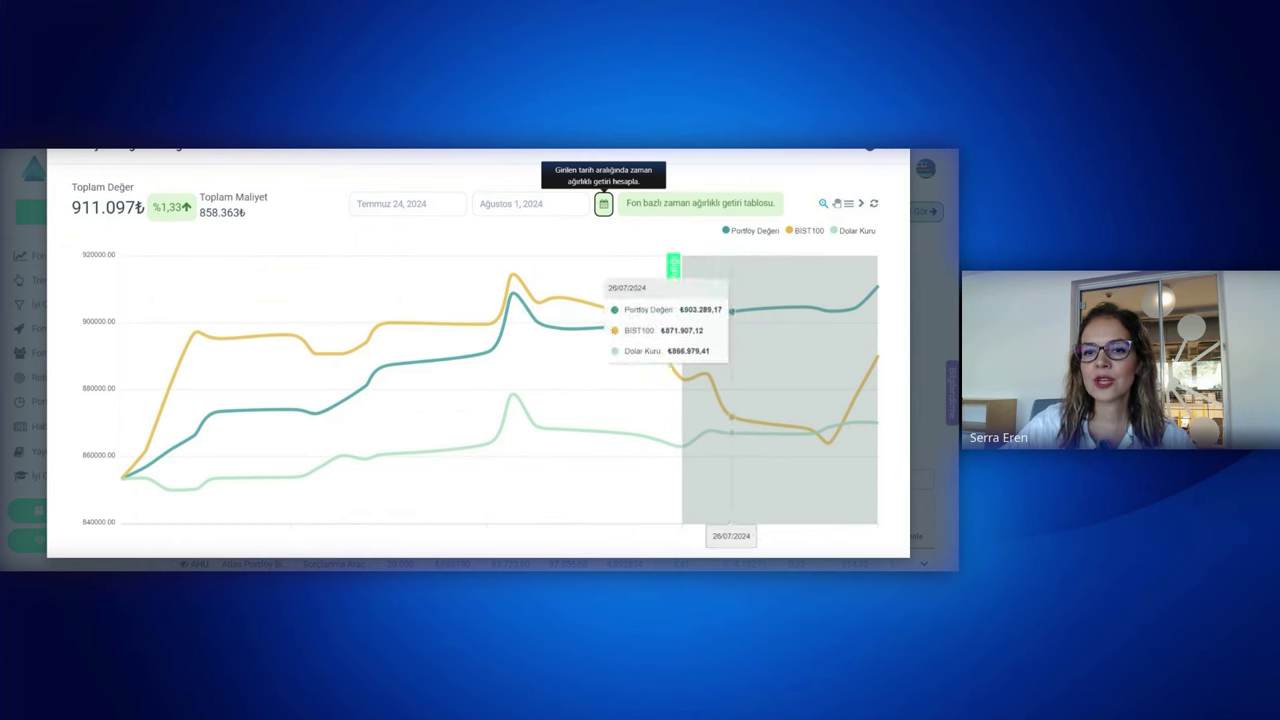
- Open the fund-based time-weighted returns table and examine the returns of the benchmarks and each fund
{"action": "left_click", "coordinate": [664, 205]}
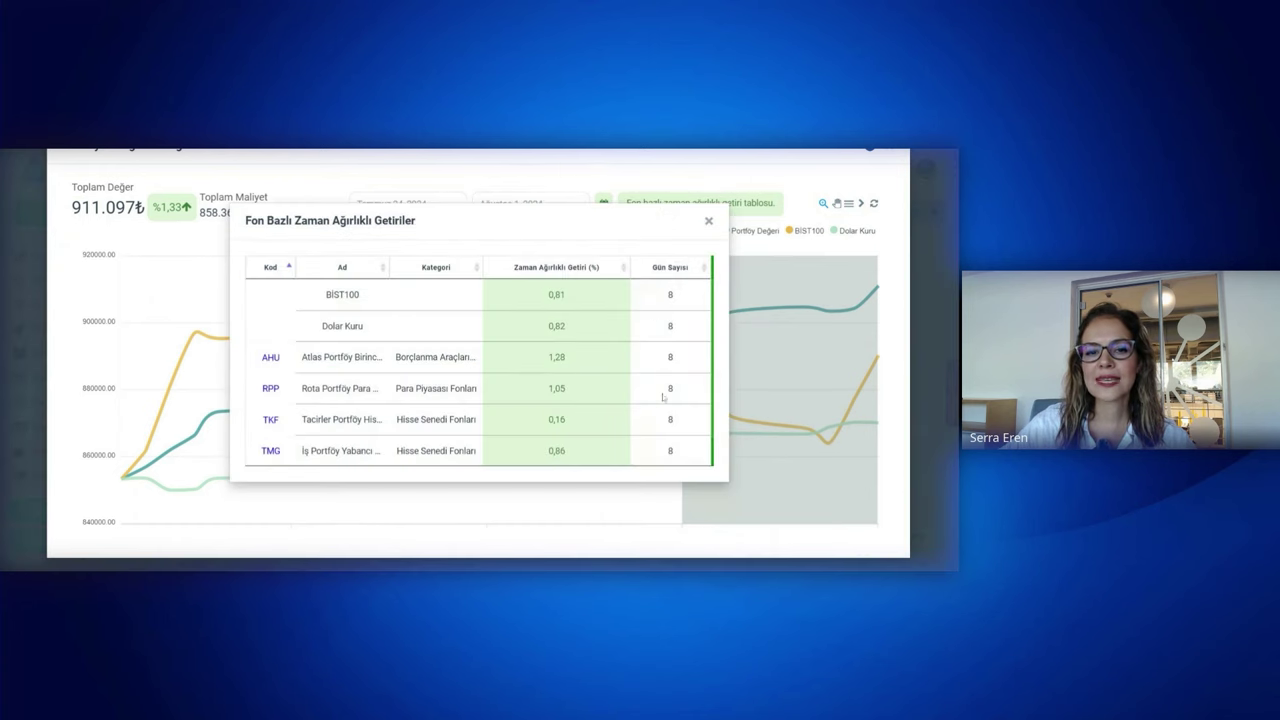
{"action": "scroll", "coordinate": [570, 372], "scroll_direction": "down", "scroll_amount": 1}
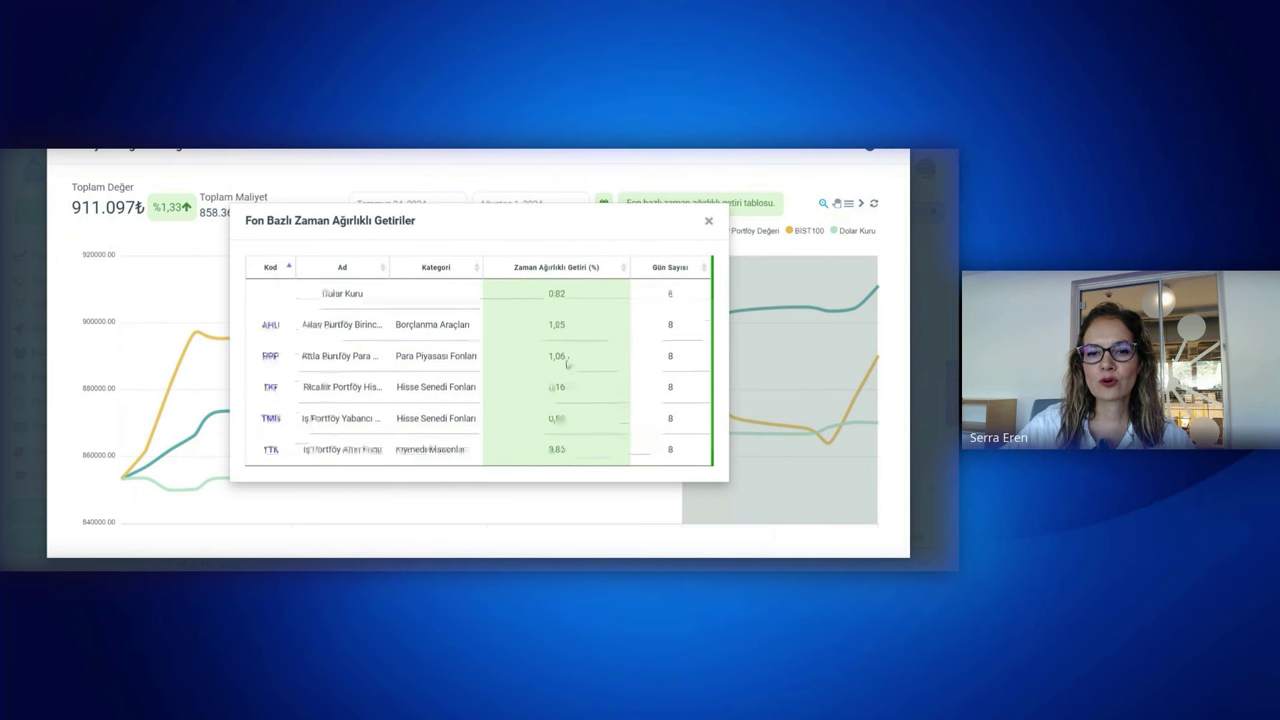
{"action": "scroll", "coordinate": [590, 372], "scroll_direction": "up", "scroll_amount": 1}
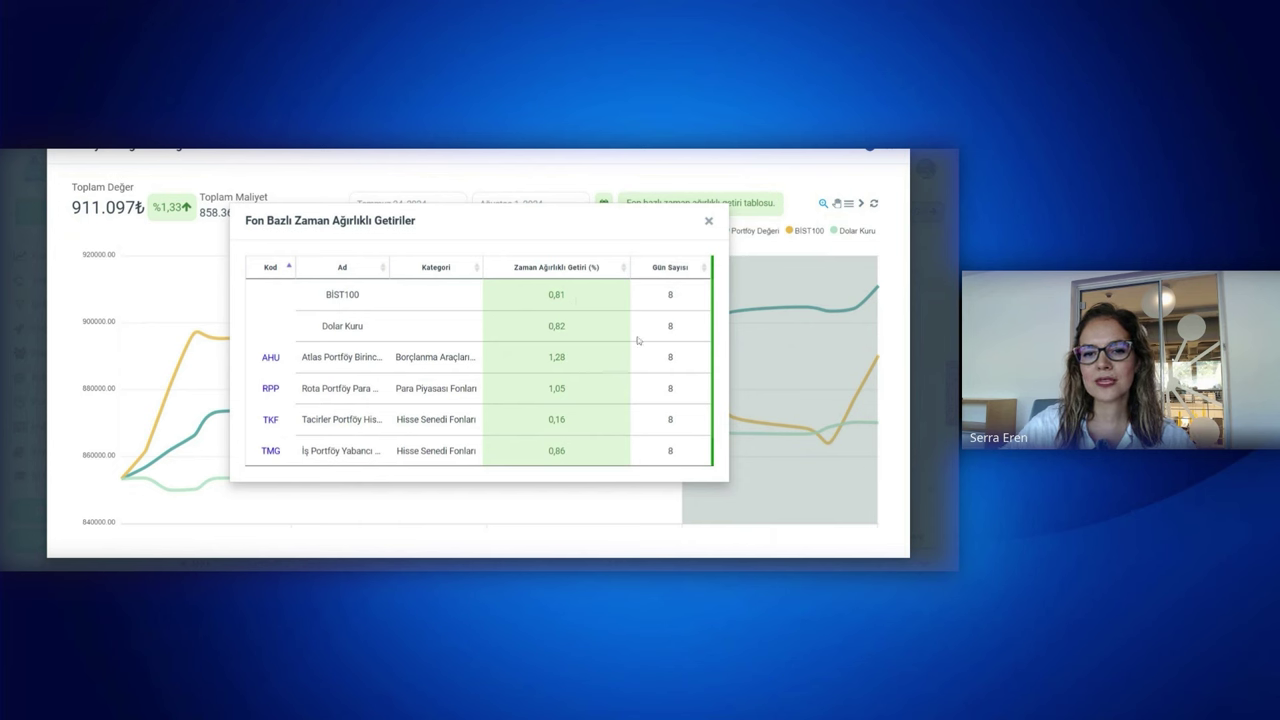
{"action": "scroll", "coordinate": [593, 357], "scroll_direction": "down", "scroll_amount": 1}
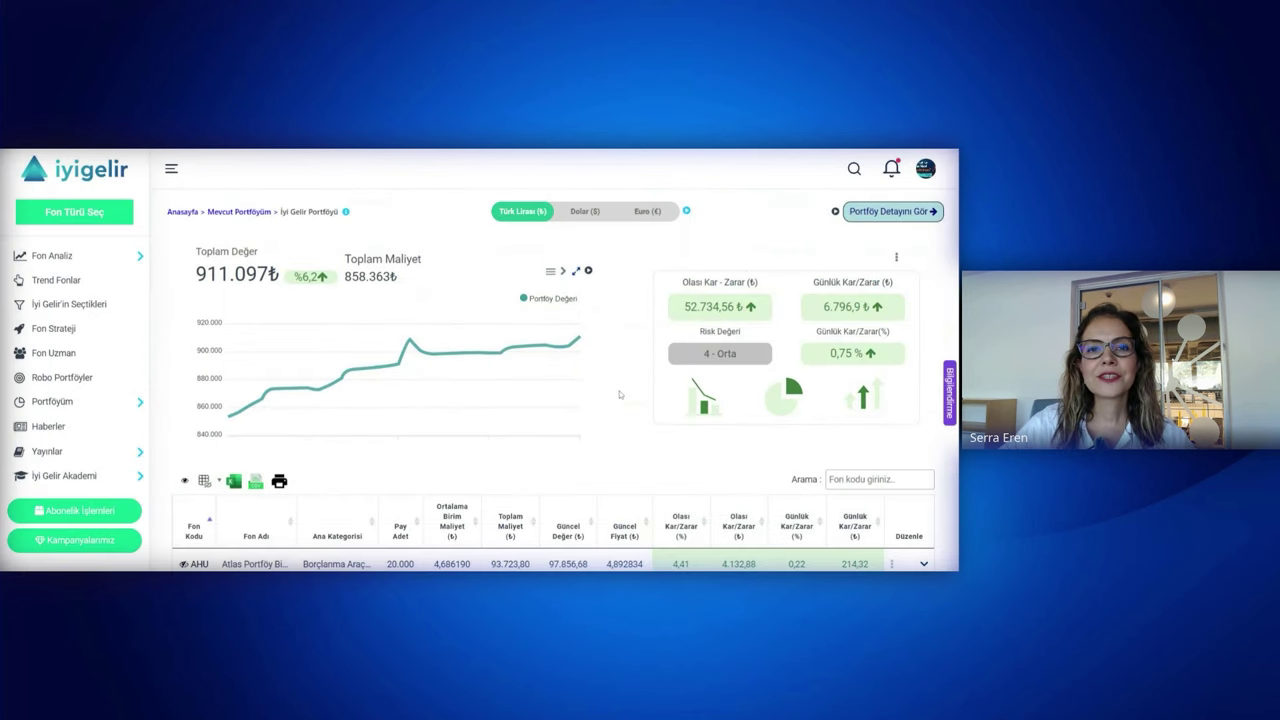
- Open the detail page of the İyi Gelir portfolio and look over its share, fund and profit/loss summary
{"action": "scroll", "coordinate": [626, 390], "scroll_direction": "down", "scroll_amount": 2}
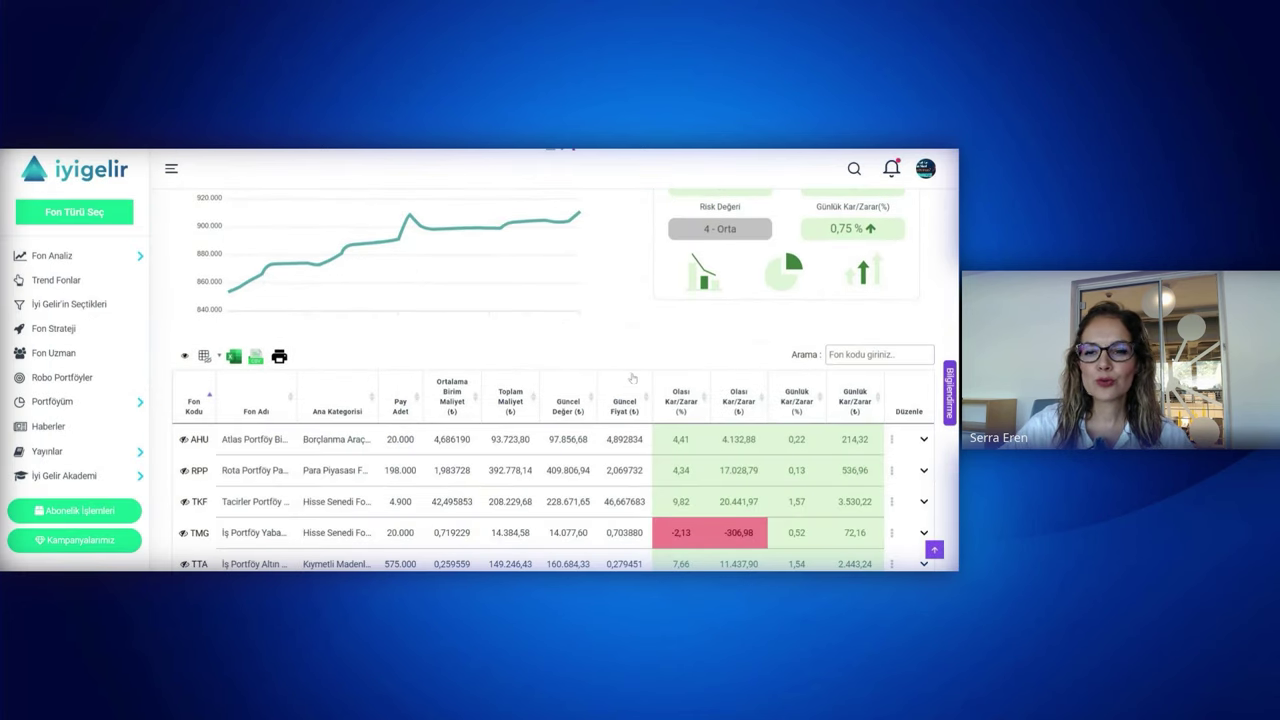
{"action": "scroll", "coordinate": [632, 378], "scroll_direction": "up", "scroll_amount": 2}
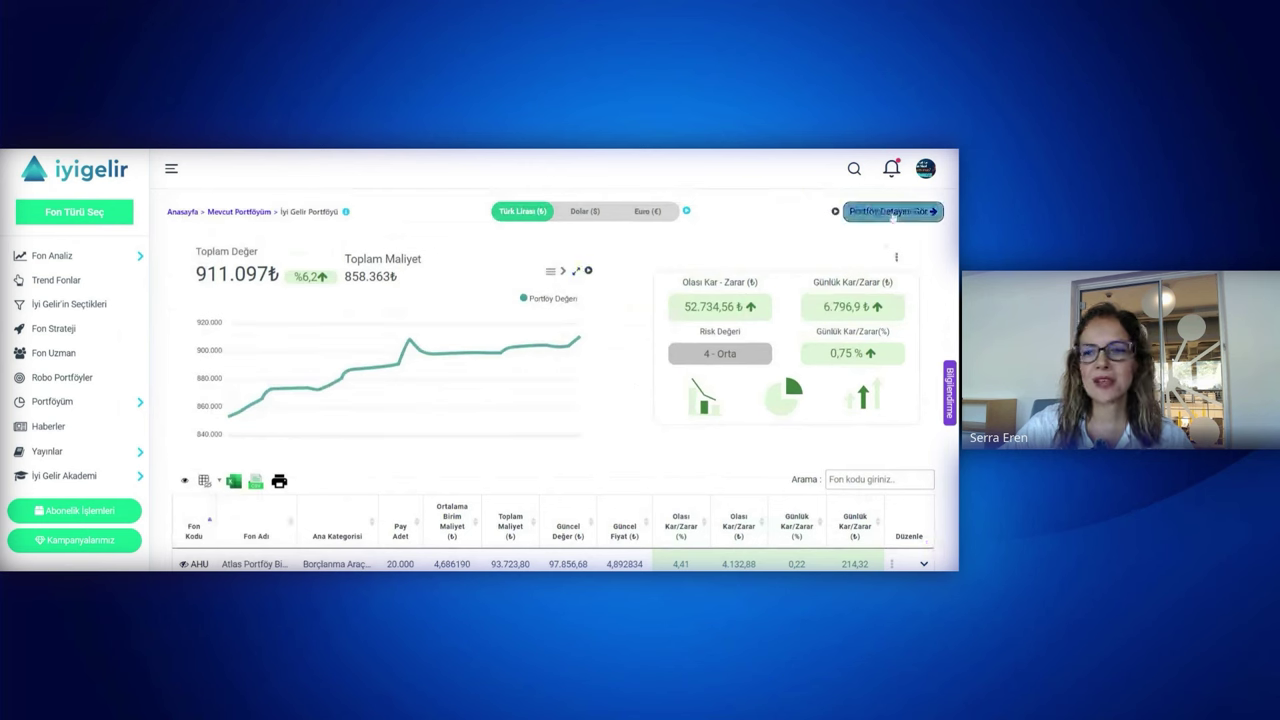
{"action": "mouse_move", "coordinate": [835, 212]}
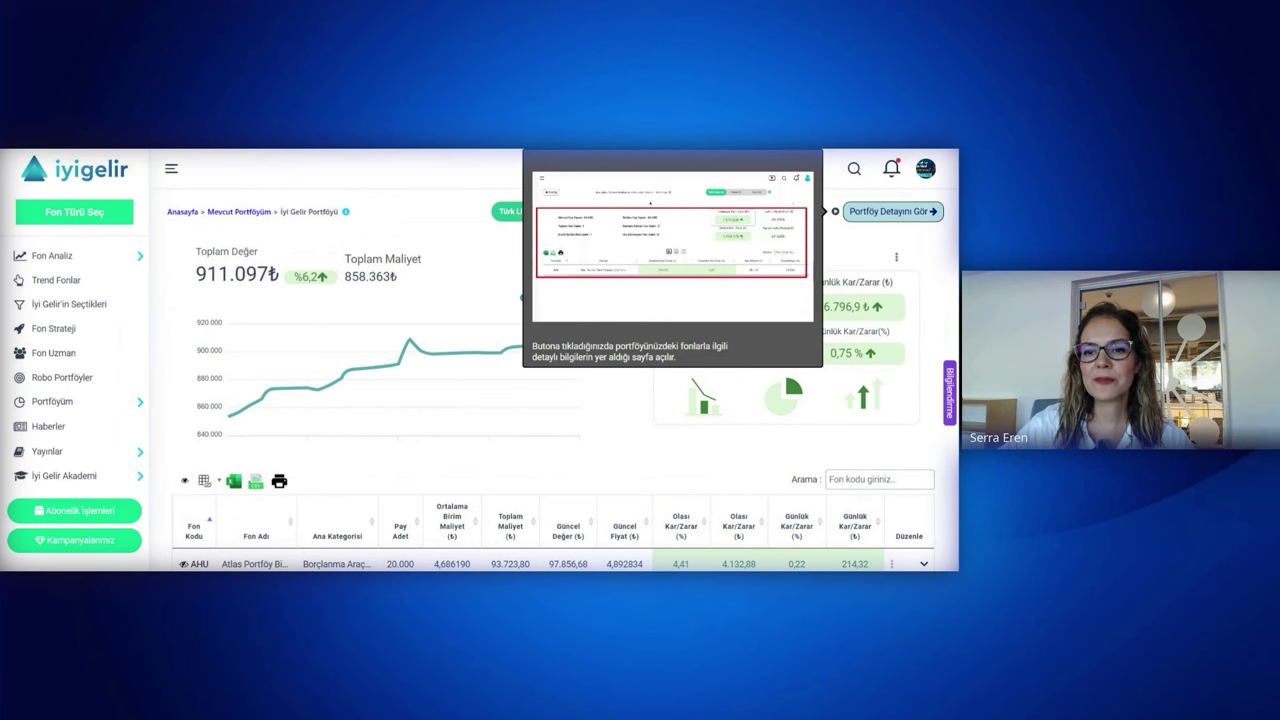
{"action": "left_click", "coordinate": [884, 212]}
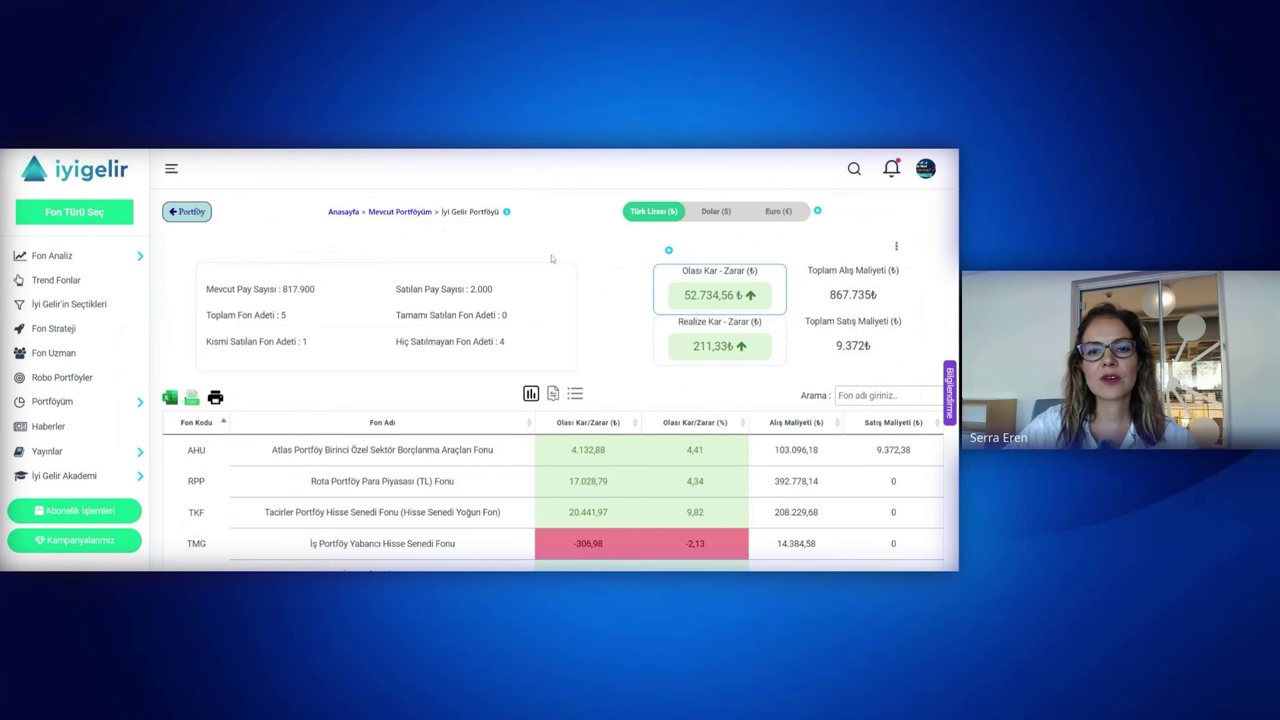
{"action": "scroll", "coordinate": [556, 240], "scroll_direction": "down", "scroll_amount": 1}
{"action": "scroll", "coordinate": [500, 240], "scroll_direction": "up", "scroll_amount": 1}
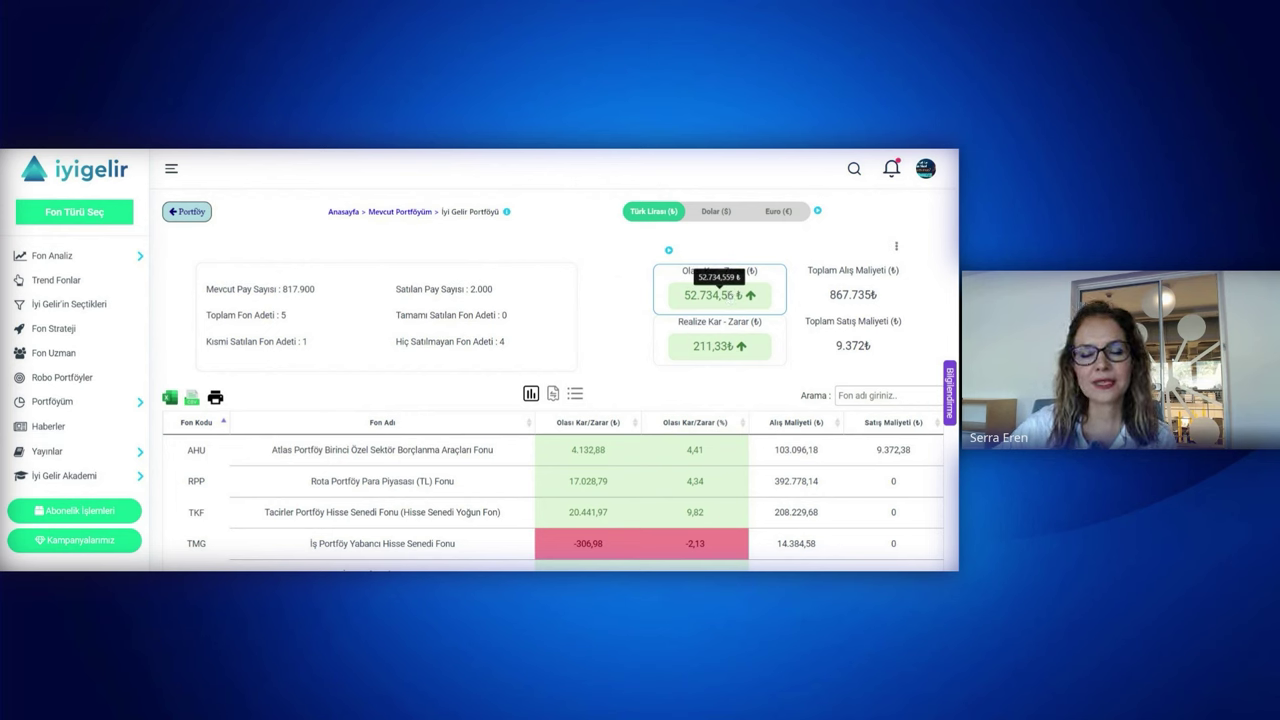
- View the fund table by realized profit/loss, return it to possible profit/loss and examine the fund summary
{"action": "left_click", "coordinate": [702, 342]}
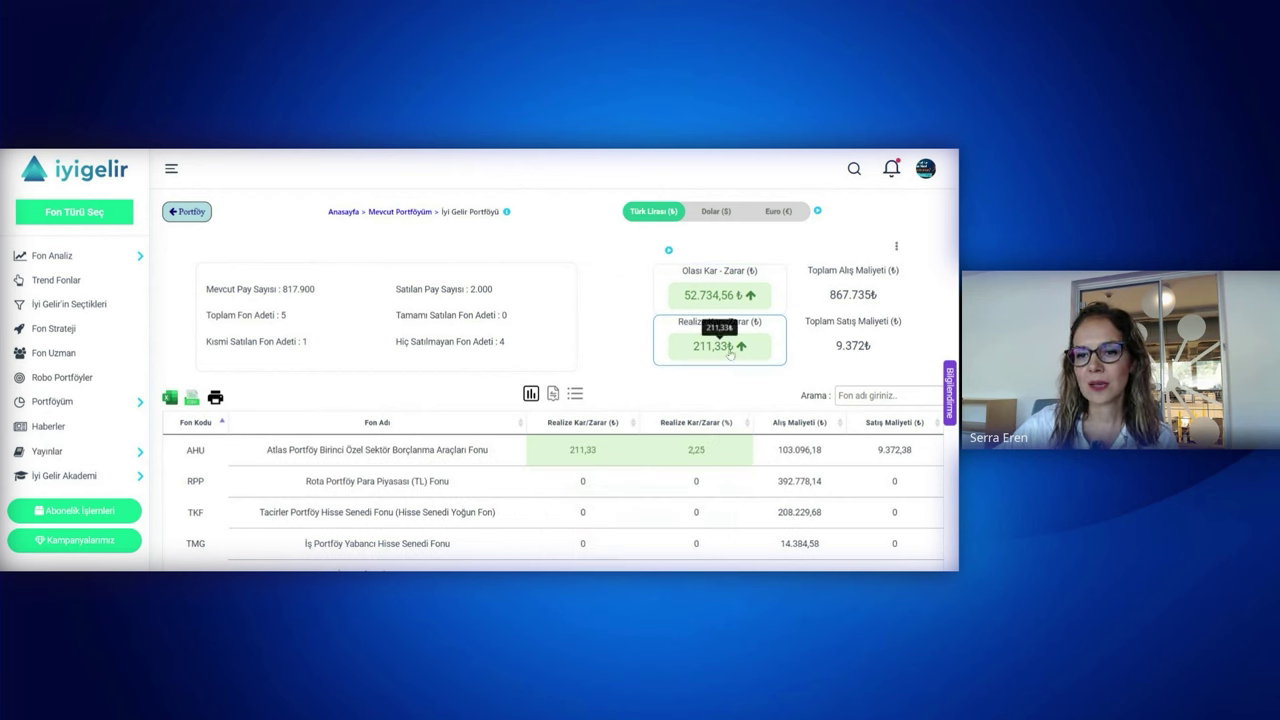
{"action": "left_click", "coordinate": [722, 294]}
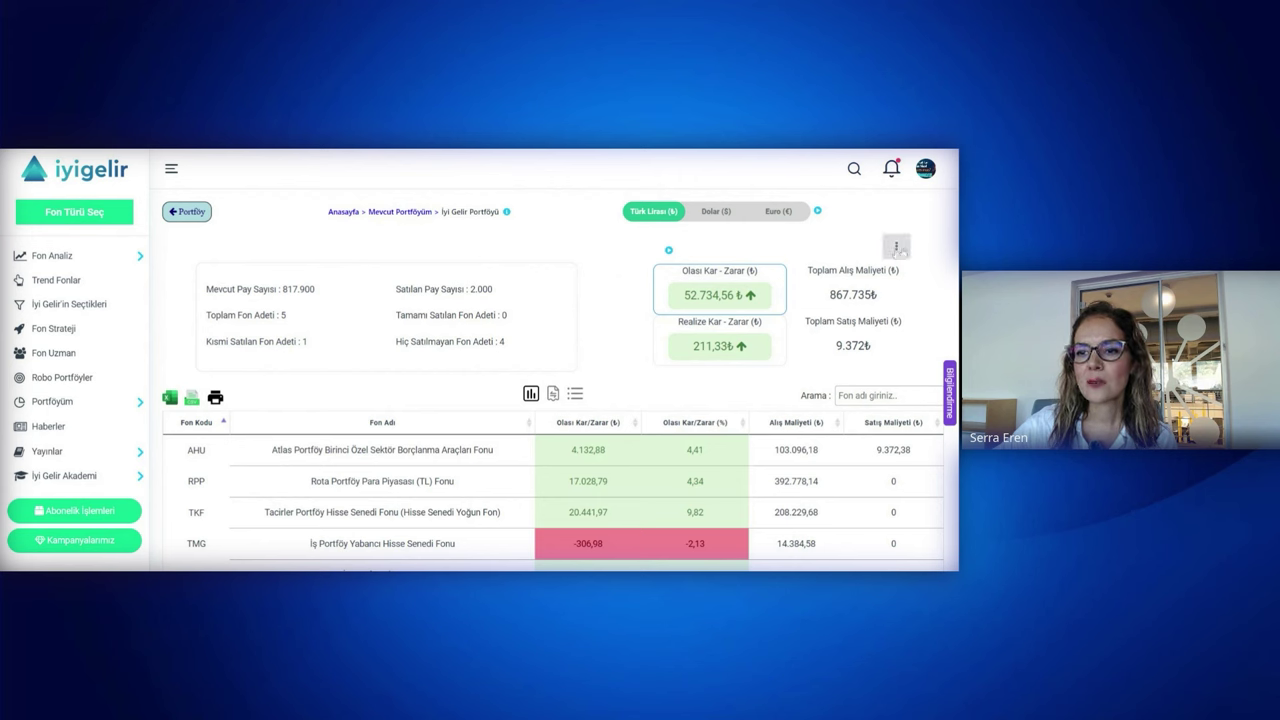
{"action": "left_click", "coordinate": [897, 248]}
{"action": "left_click", "coordinate": [897, 248]}
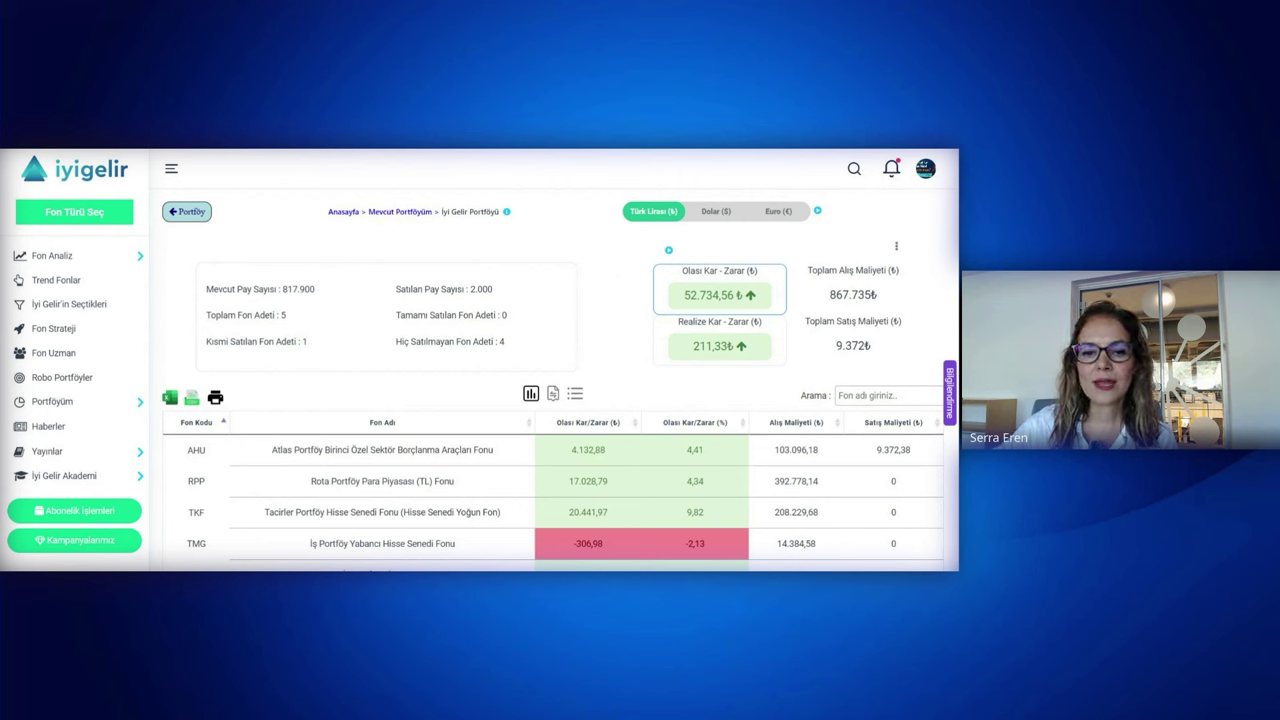
{"action": "scroll", "coordinate": [515, 335], "scroll_direction": "down", "scroll_amount": 1}
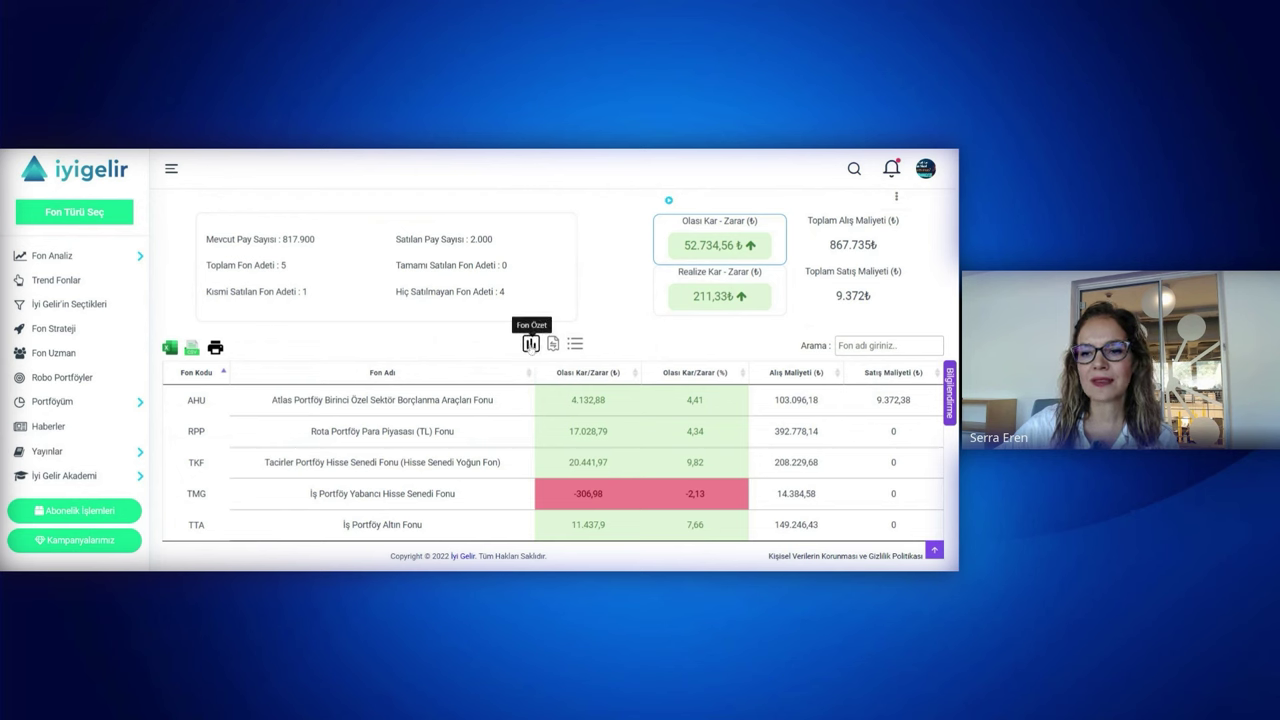
{"action": "mouse_move", "coordinate": [543, 437]}
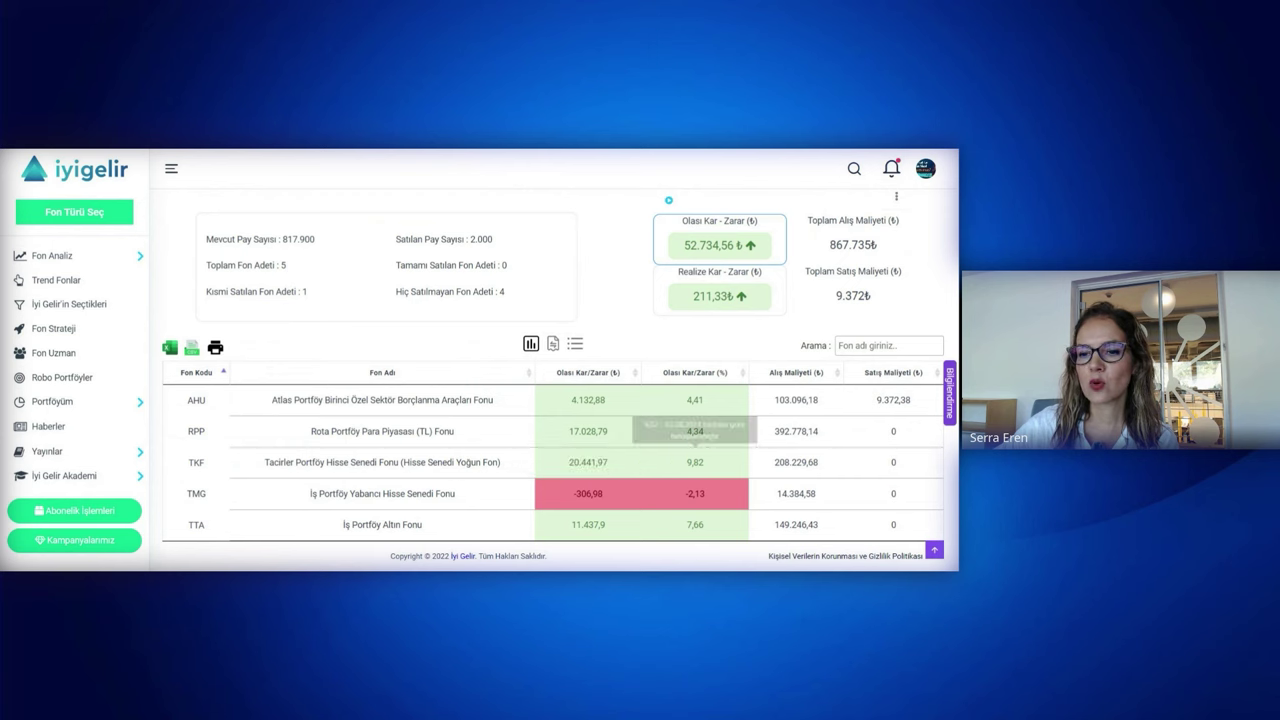
- Review the fund purchases in the transaction table view and in the list view
{"action": "left_click", "coordinate": [552, 345]}
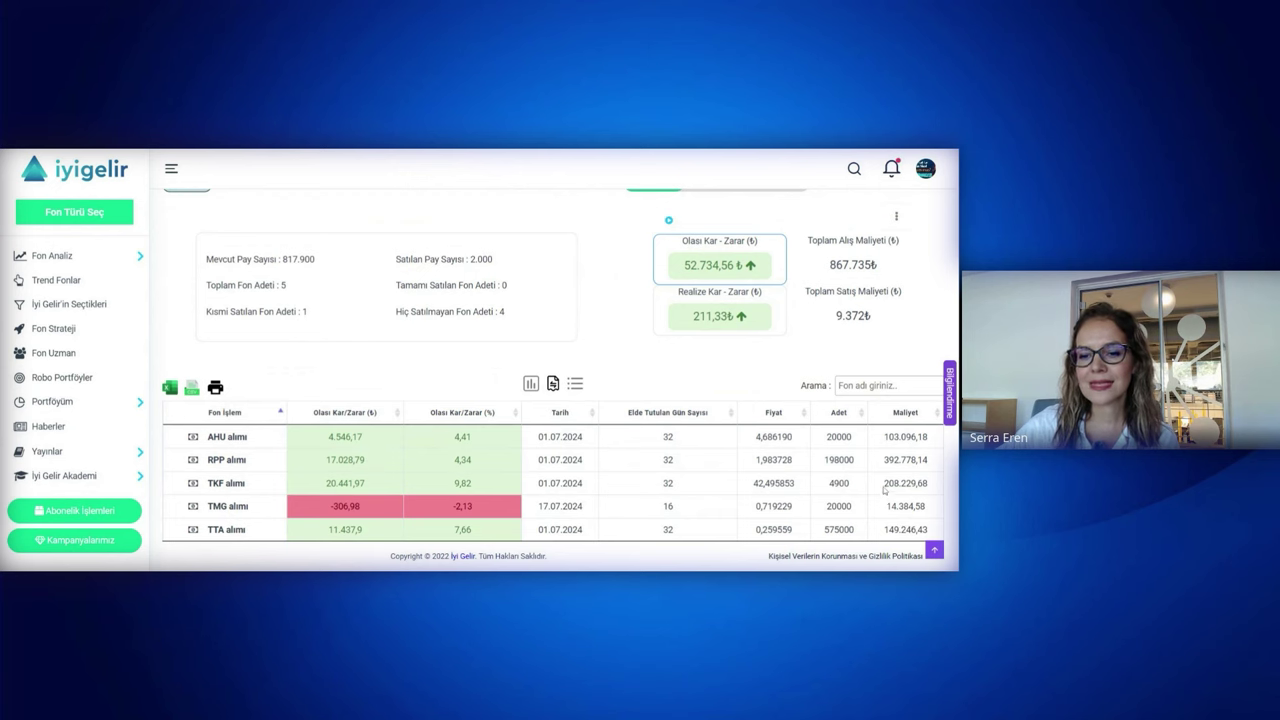
{"action": "left_click", "coordinate": [580, 387]}
{"action": "scroll", "coordinate": [560, 483], "scroll_direction": "down", "scroll_amount": 2}
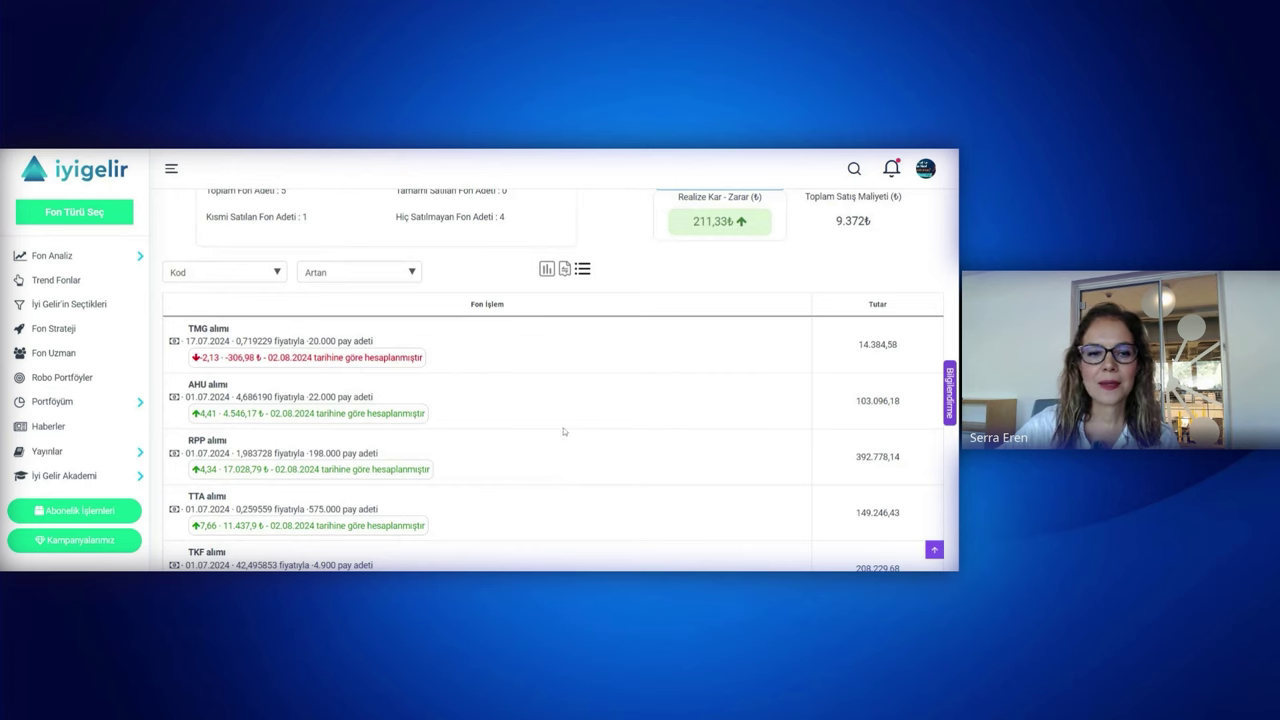
{"action": "scroll", "coordinate": [564, 427], "scroll_direction": "down", "scroll_amount": 1}
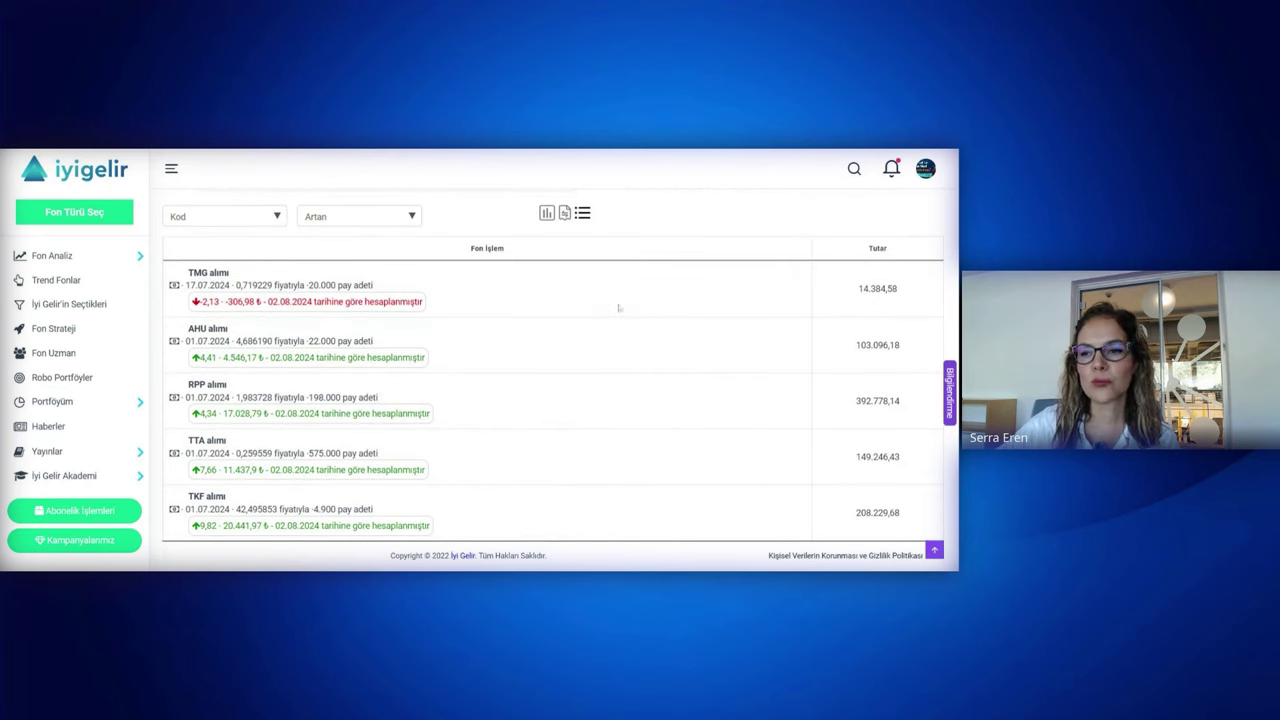
{"action": "scroll", "coordinate": [531, 357], "scroll_direction": "up", "scroll_amount": 2}
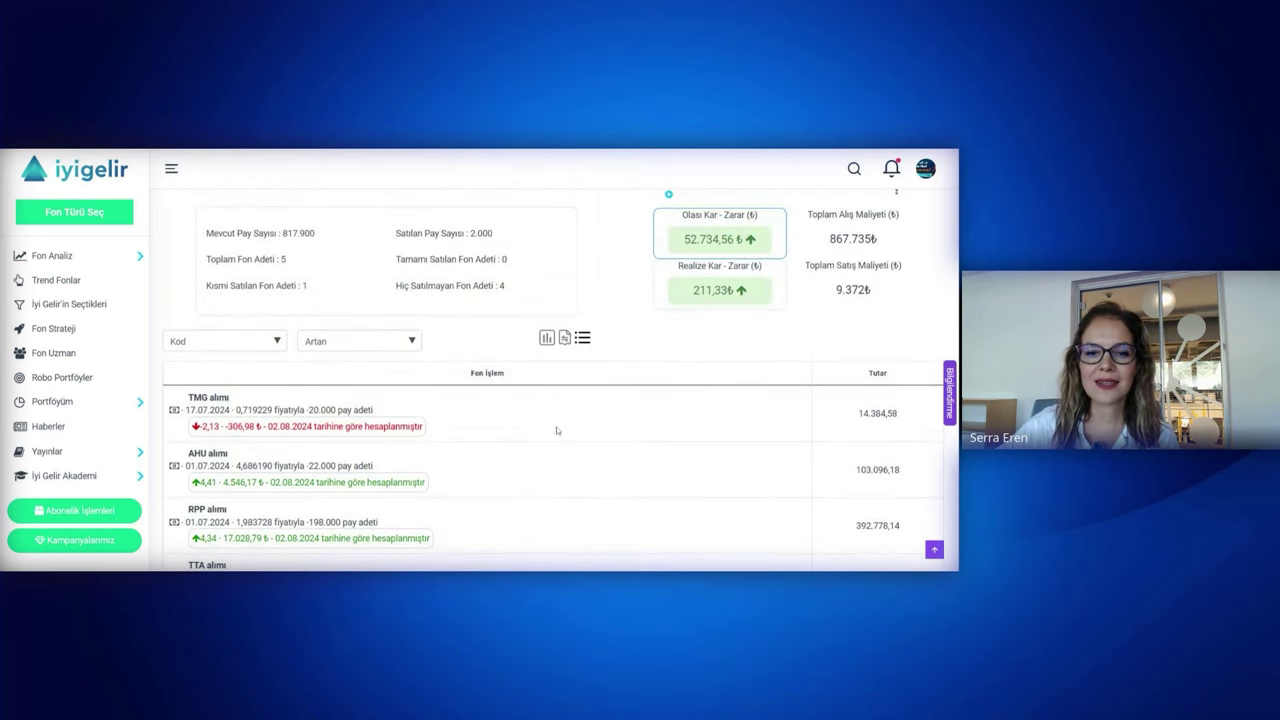
{"action": "scroll", "coordinate": [560, 436], "scroll_direction": "up", "scroll_amount": 1}
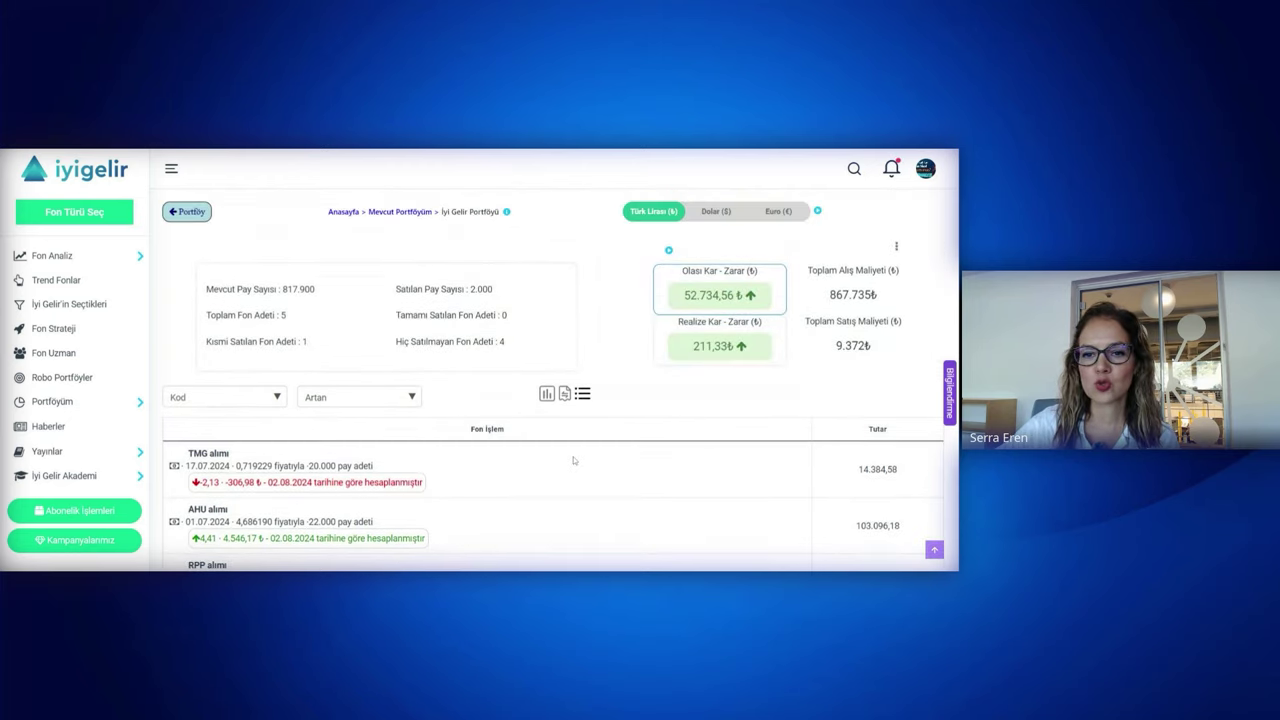
- Examine the realized profit/loss in the fund summary and in the transaction table, including the AHU sale's details
{"action": "left_click", "coordinate": [547, 395]}
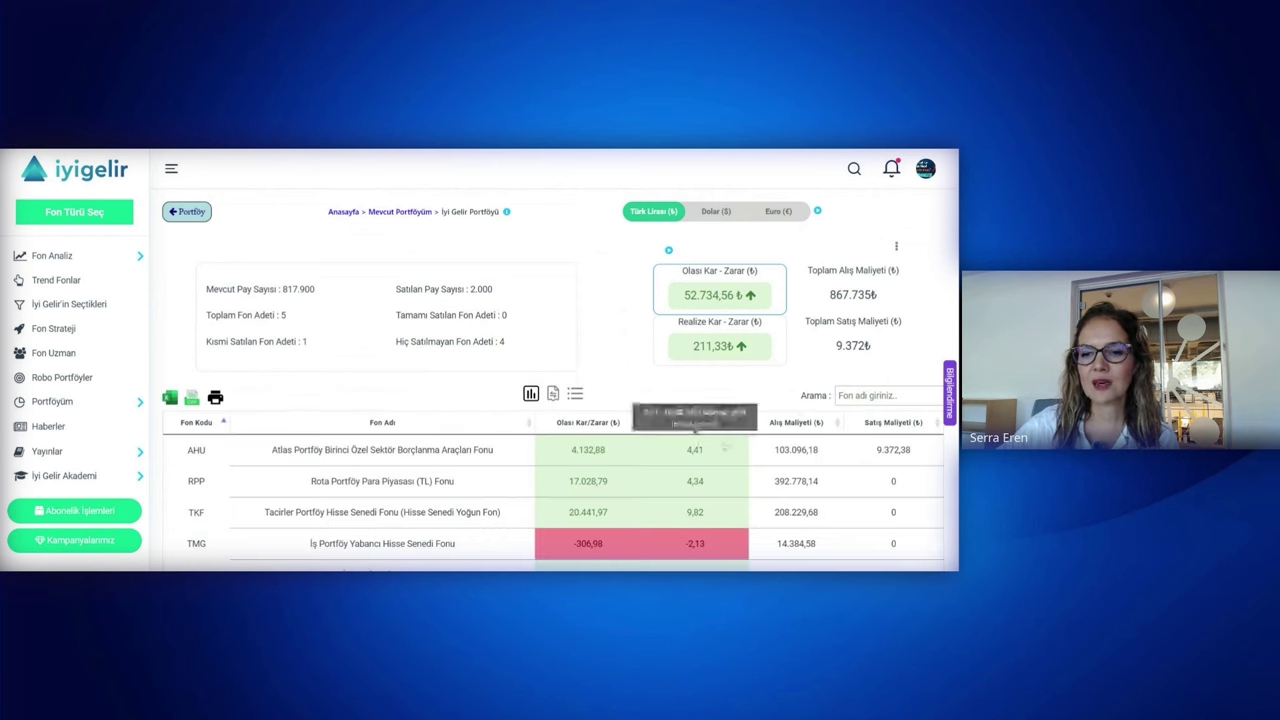
{"action": "left_click", "coordinate": [720, 352]}
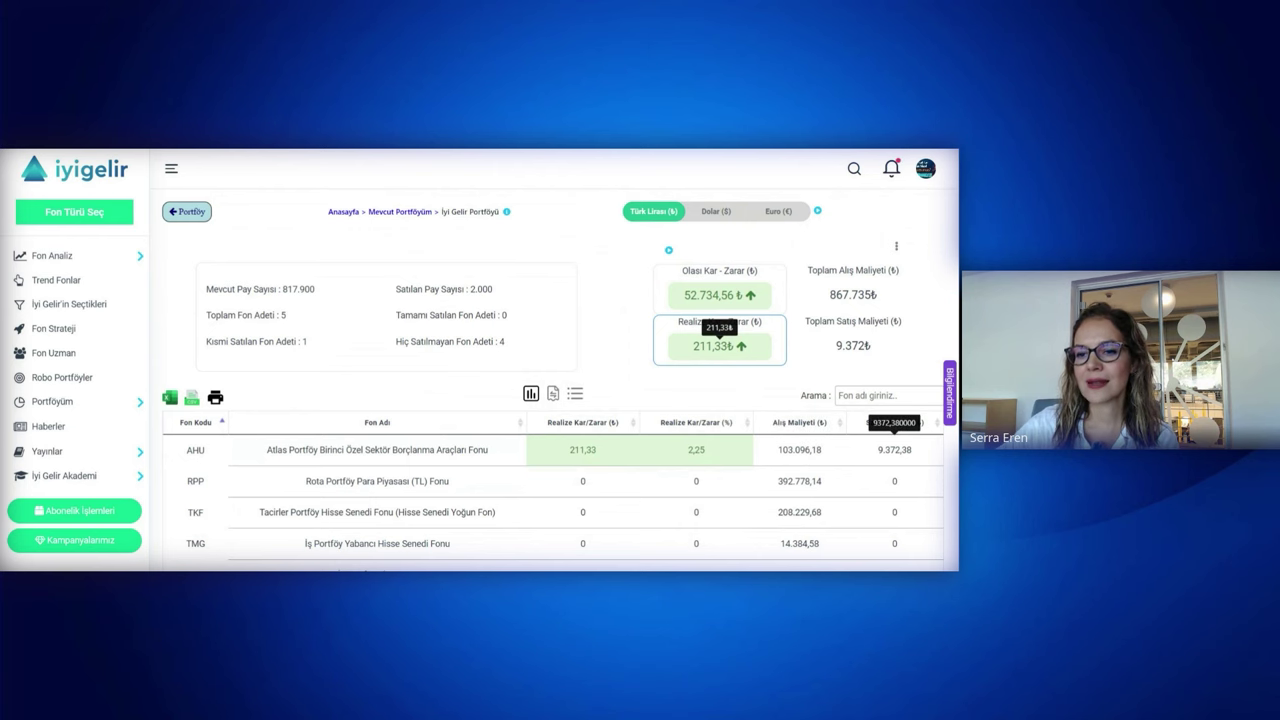
{"action": "scroll", "coordinate": [820, 440], "scroll_direction": "down", "scroll_amount": 1}
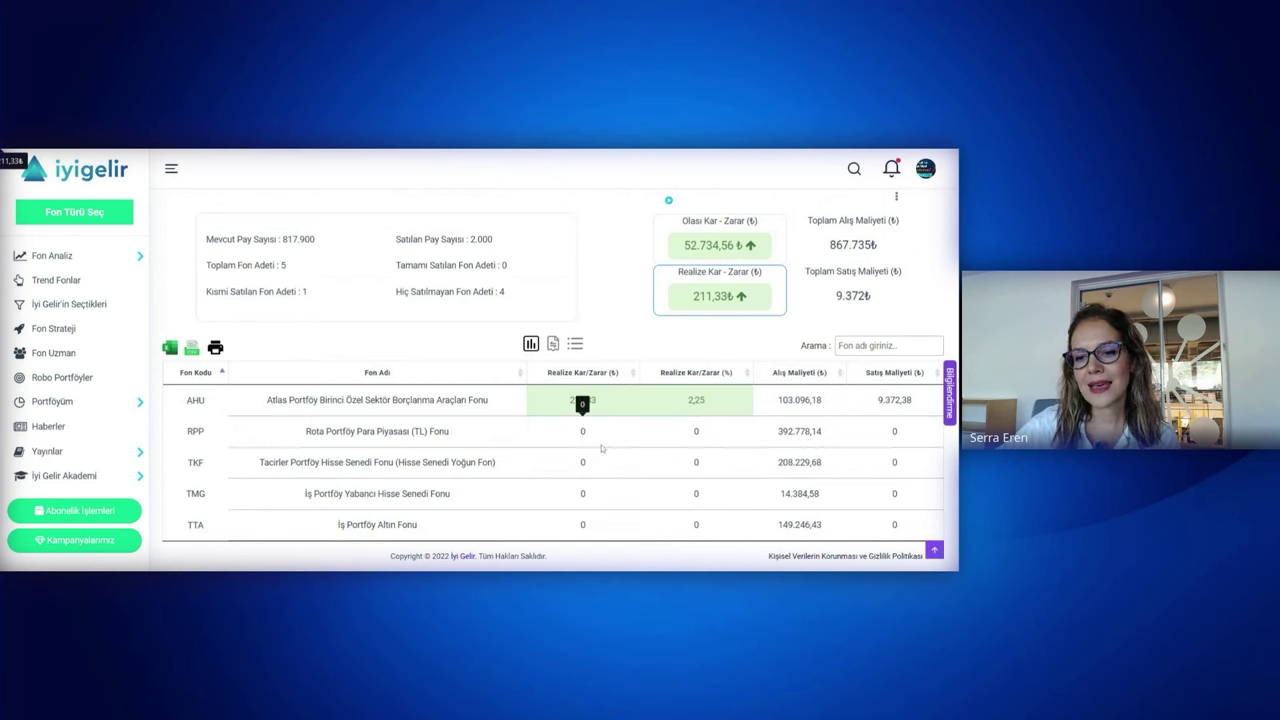
{"action": "scroll", "coordinate": [615, 470], "scroll_direction": "up", "scroll_amount": 1}
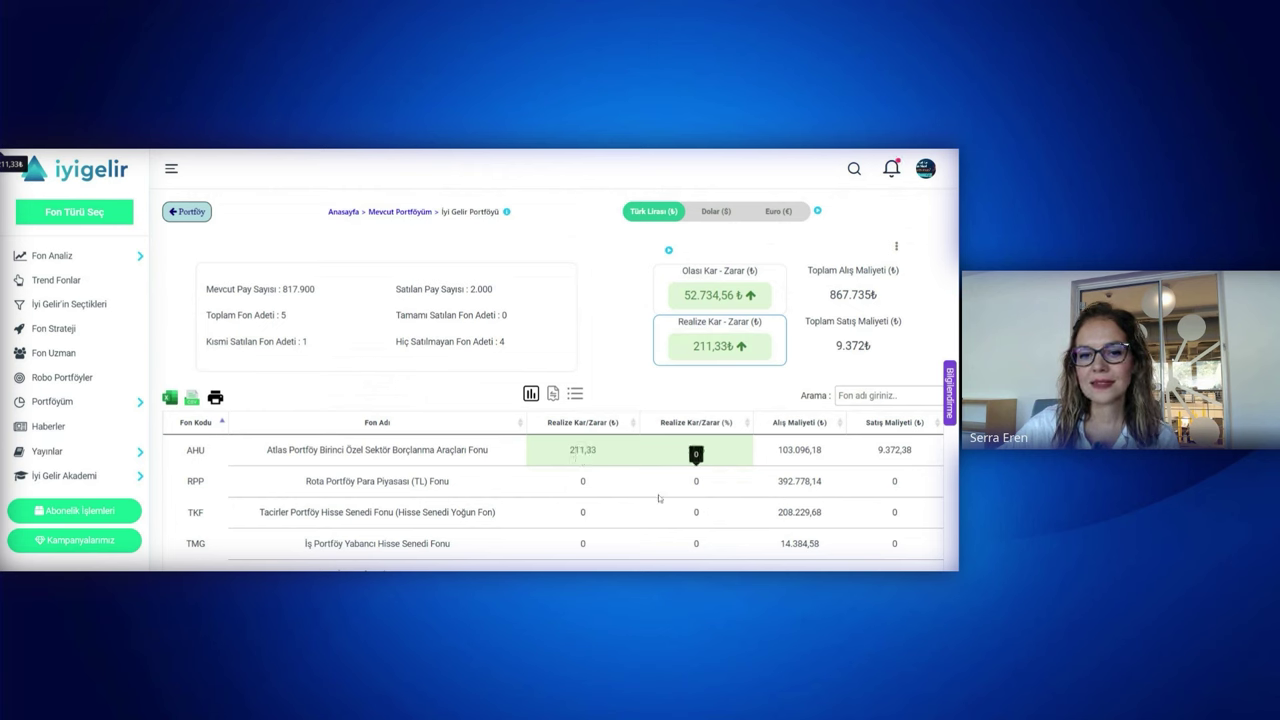
{"action": "left_click", "coordinate": [553, 393]}
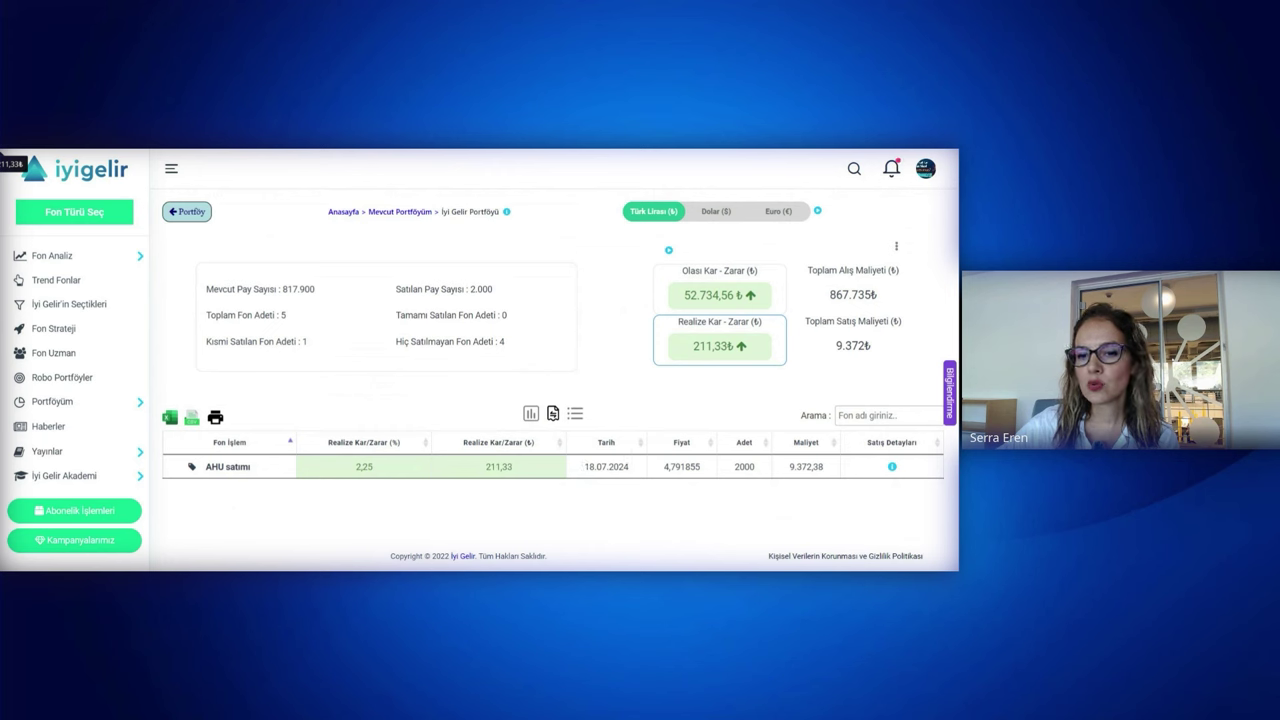
{"action": "mouse_move", "coordinate": [892, 467]}
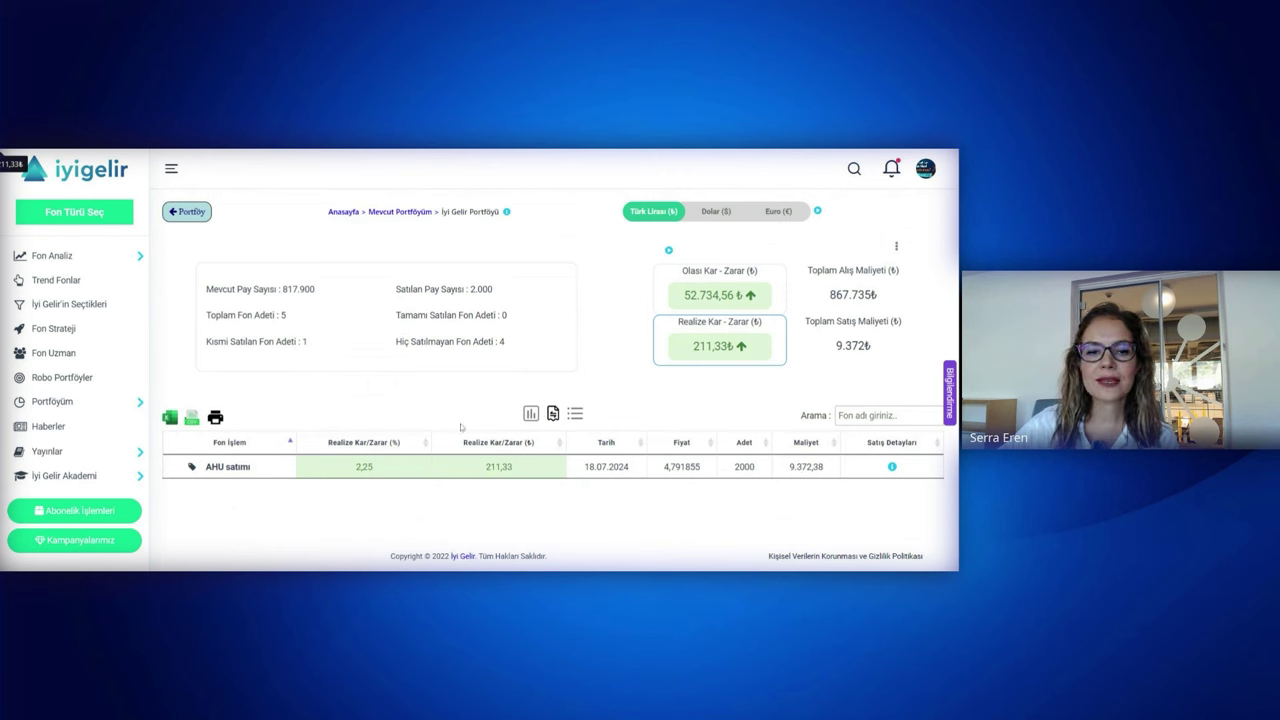
- Show the possible profit/loss of the fund purchases in dollars and in euros
{"action": "left_click", "coordinate": [710, 296]}
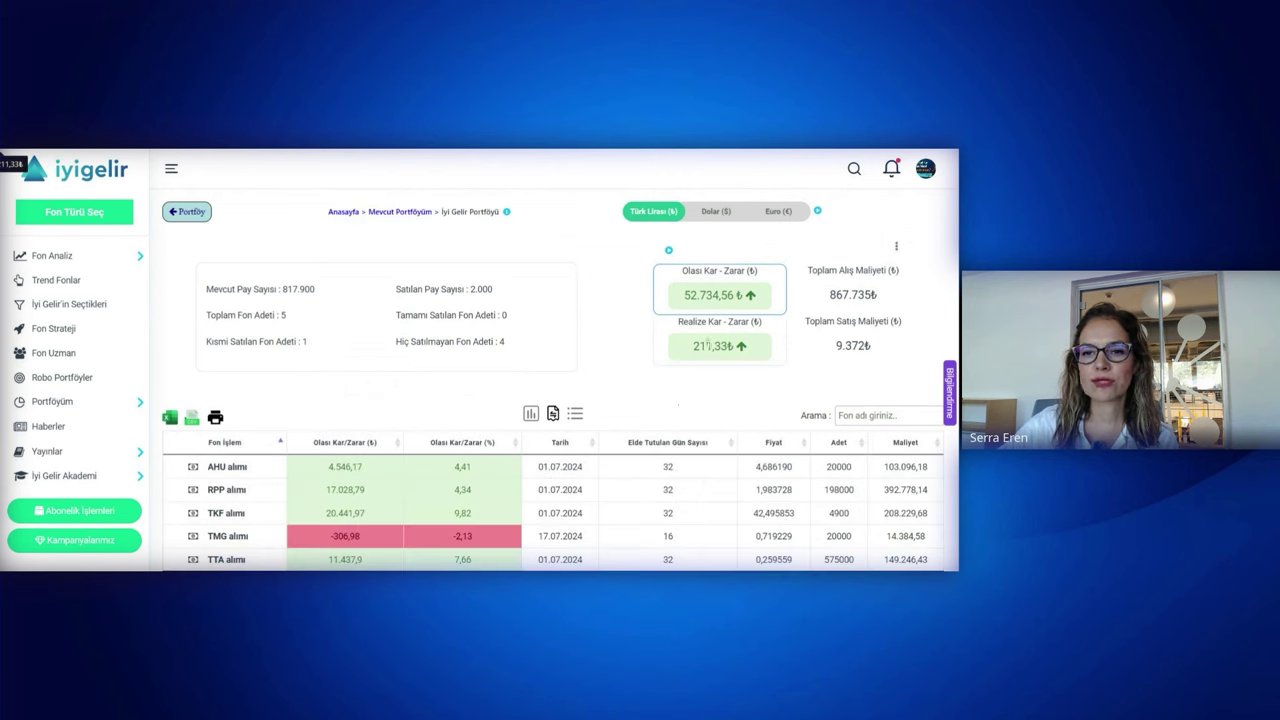
{"action": "left_click", "coordinate": [717, 213]}
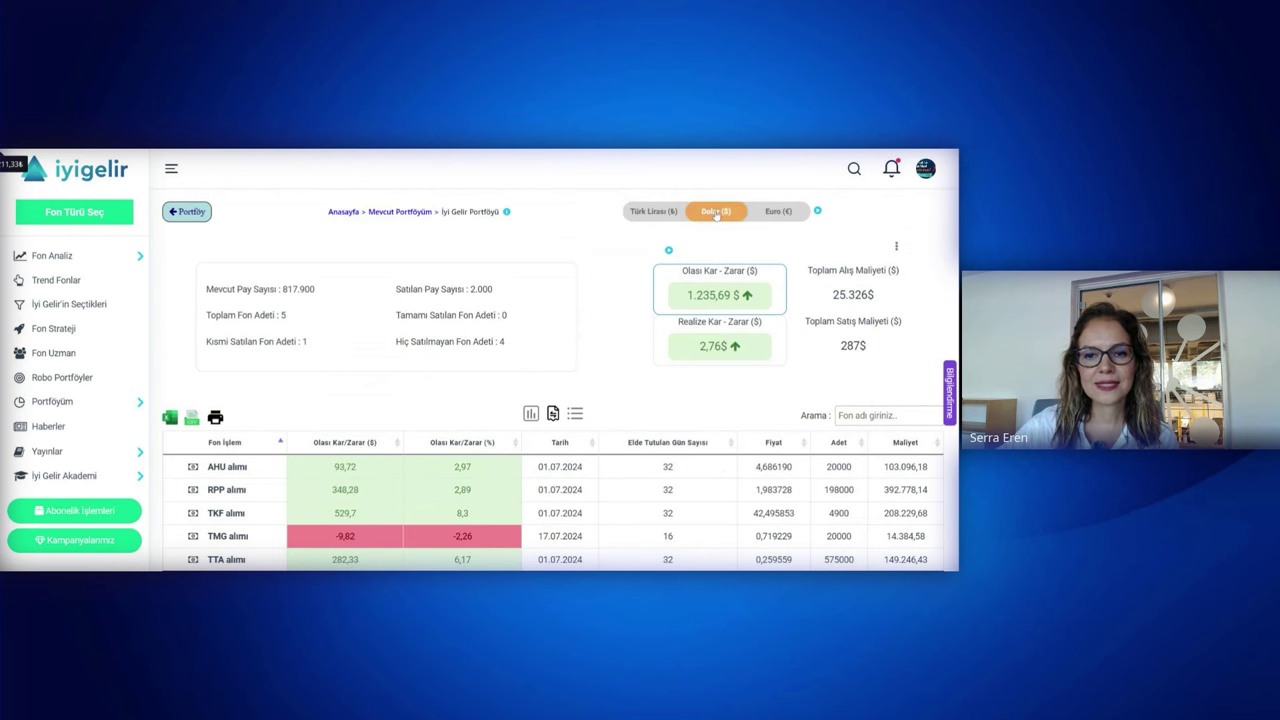
{"action": "left_click", "coordinate": [777, 212]}
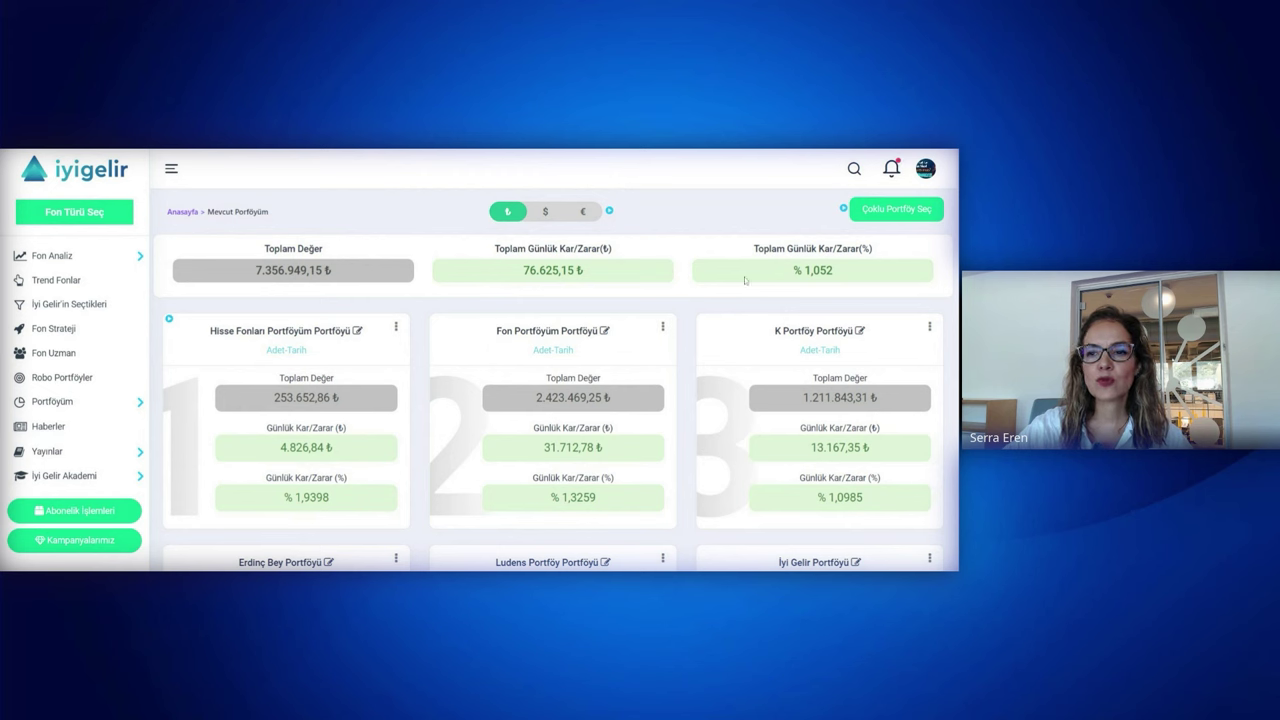
- Select the İyi Gelir and Fon Portföyüm portfolios with multiple portfolio selection and load them together
{"action": "left_click", "coordinate": [896, 210]}
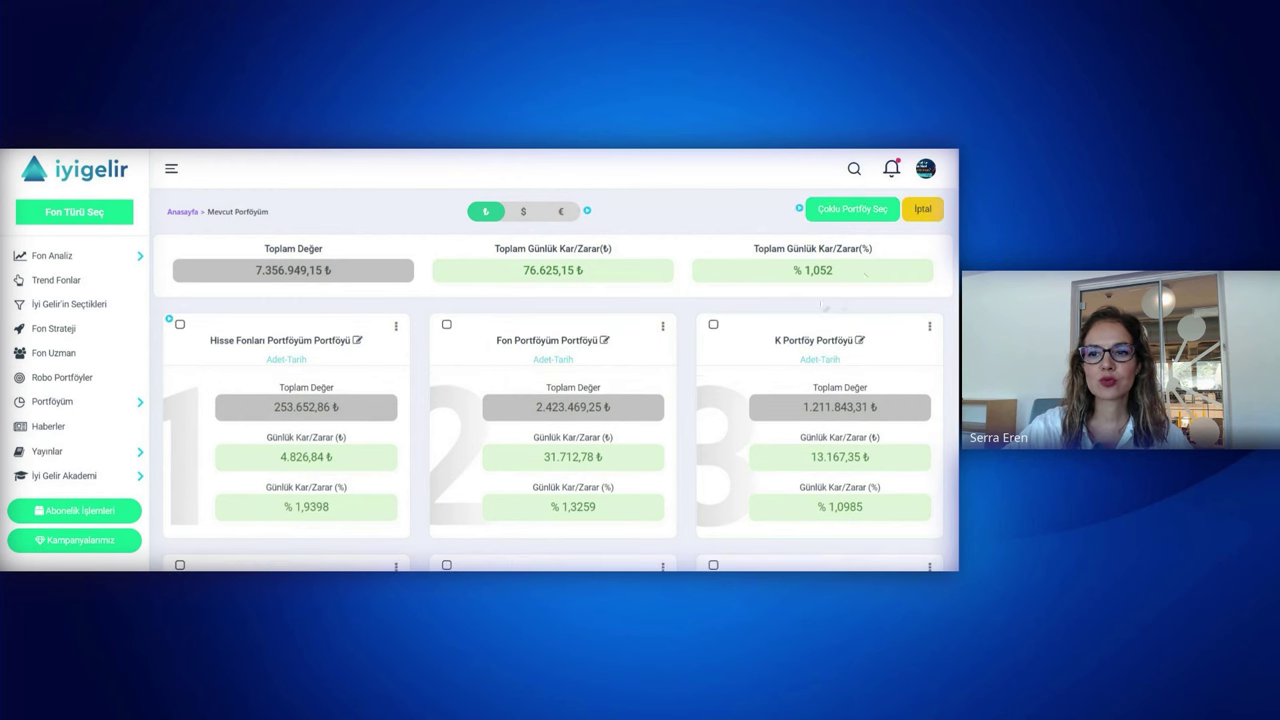
{"action": "scroll", "coordinate": [687, 372], "scroll_direction": "down", "scroll_amount": 3}
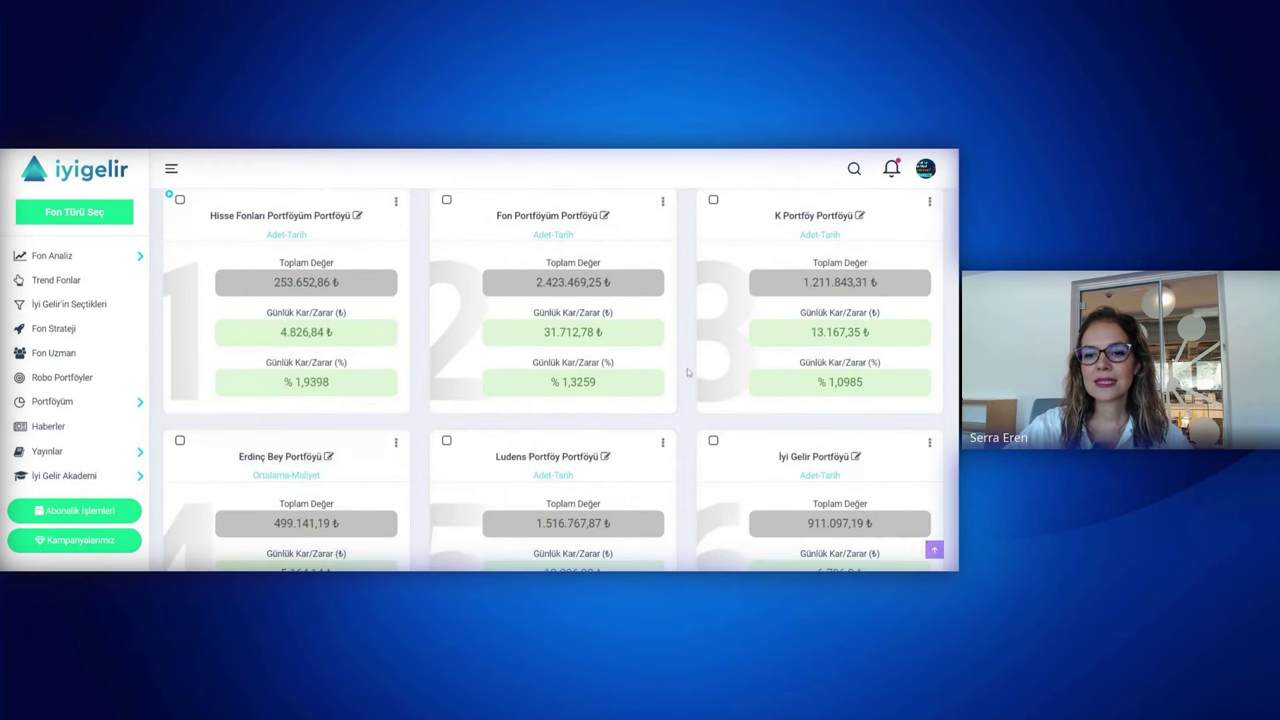
{"action": "left_click", "coordinate": [713, 316]}
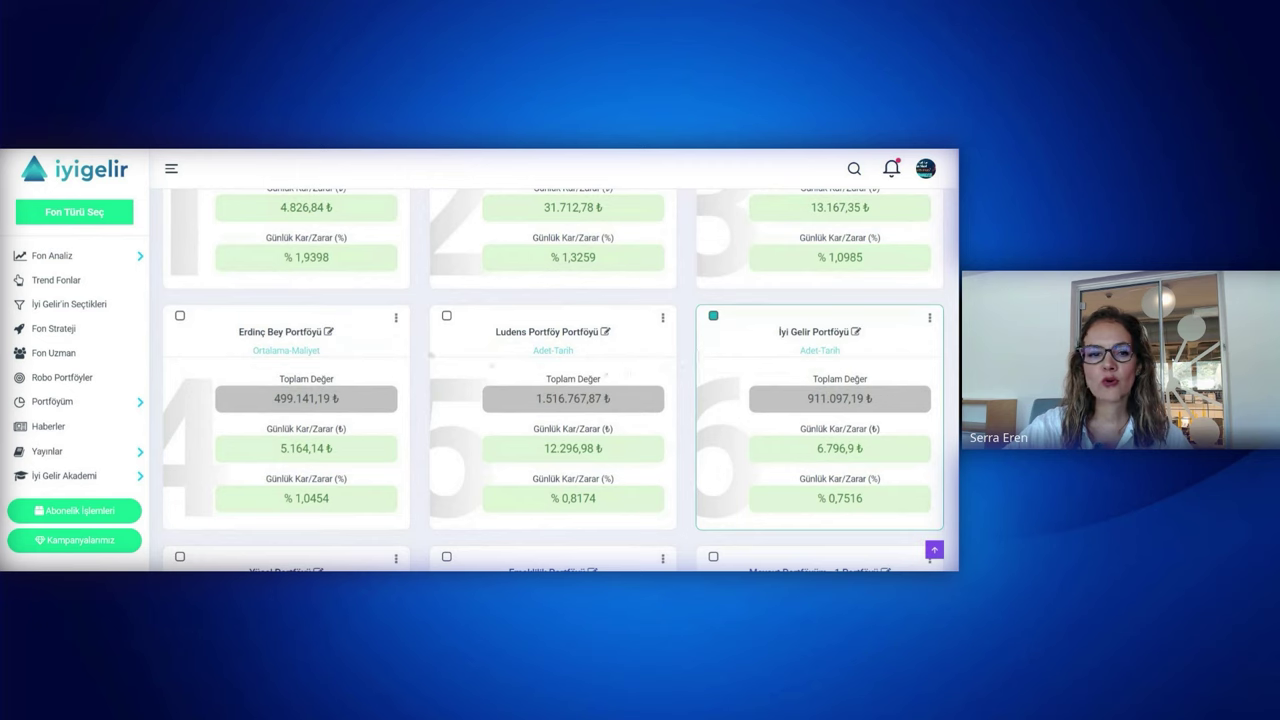
{"action": "scroll", "coordinate": [483, 334], "scroll_direction": "up", "scroll_amount": 2}
{"action": "left_click", "coordinate": [446, 263]}
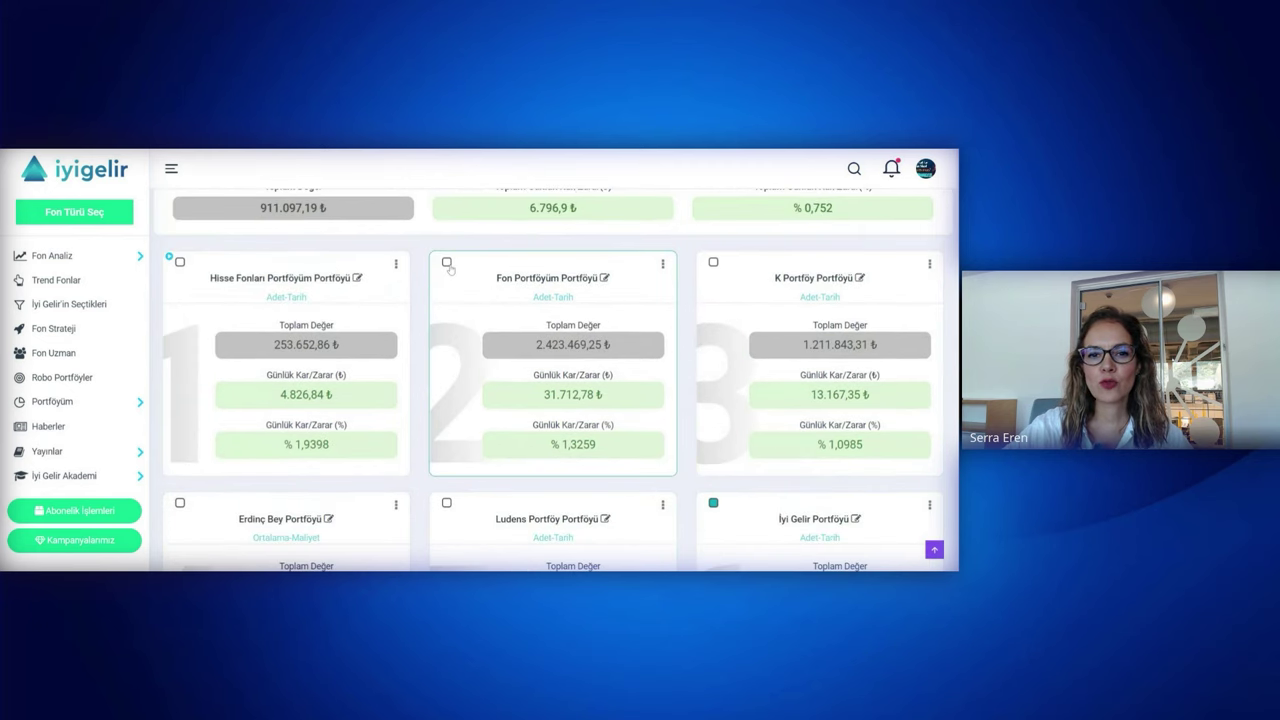
{"action": "scroll", "coordinate": [843, 296], "scroll_direction": "up", "scroll_amount": 2}
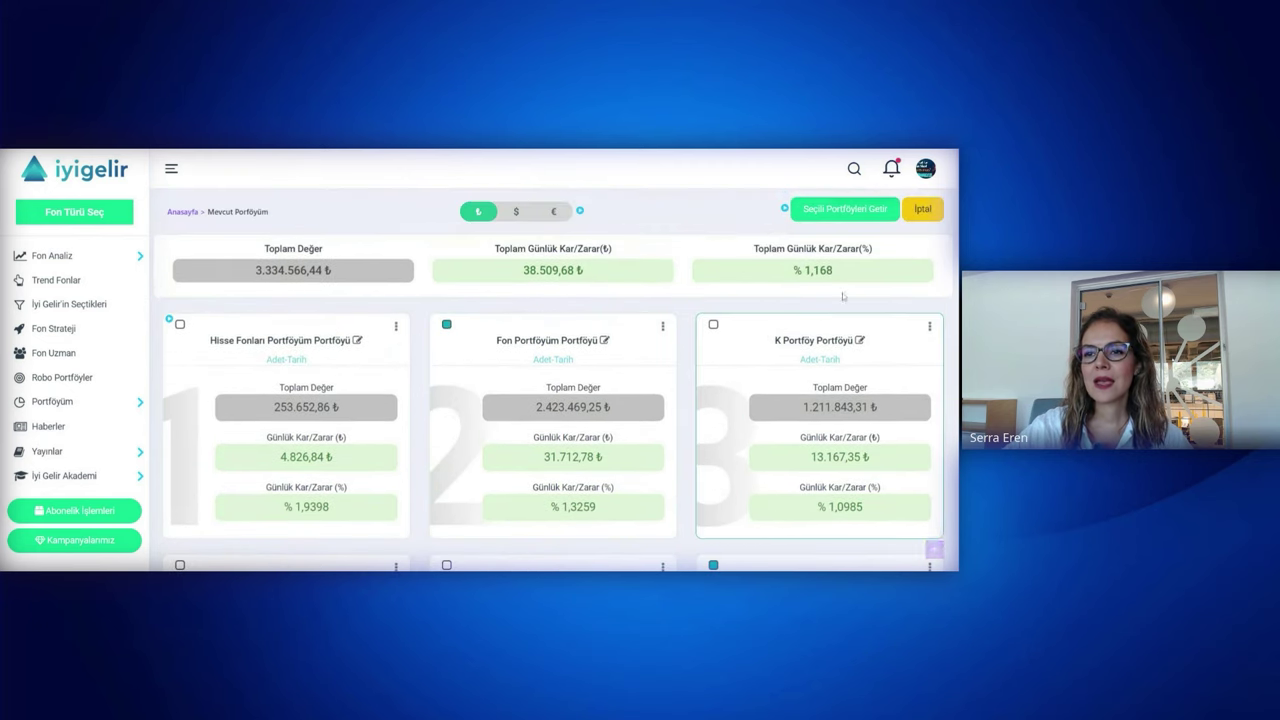
{"action": "left_click", "coordinate": [856, 211]}
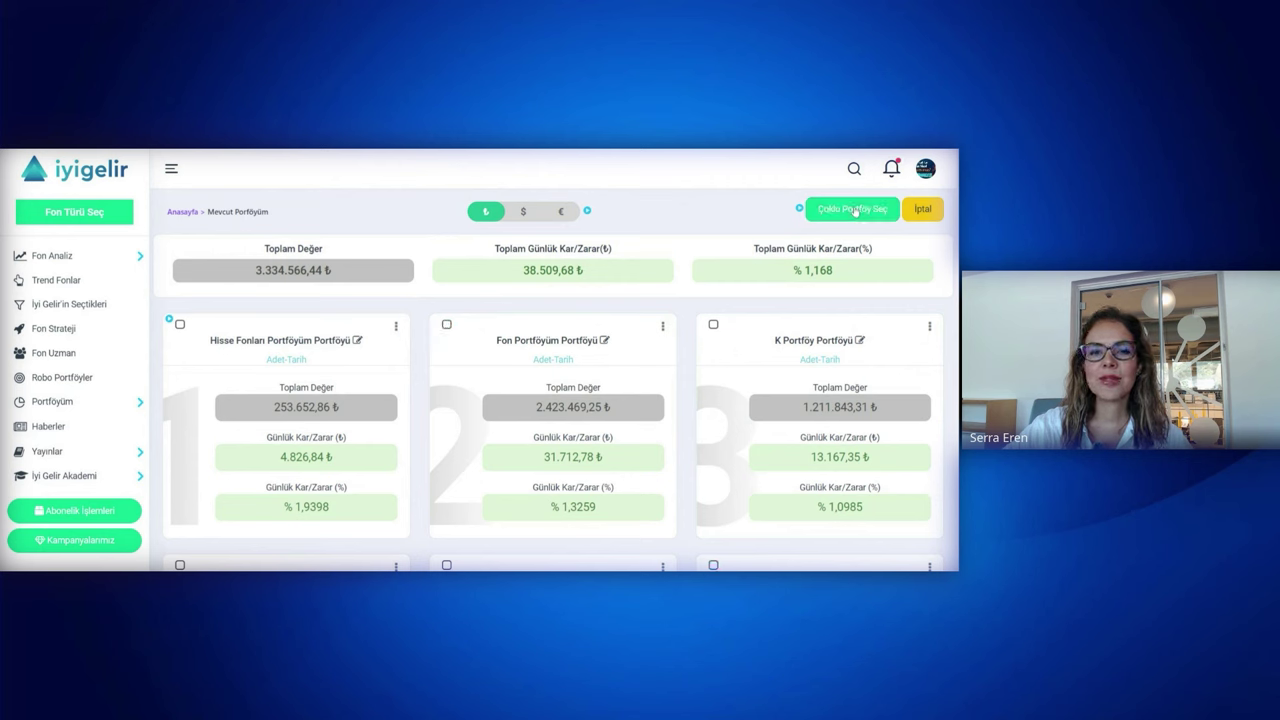